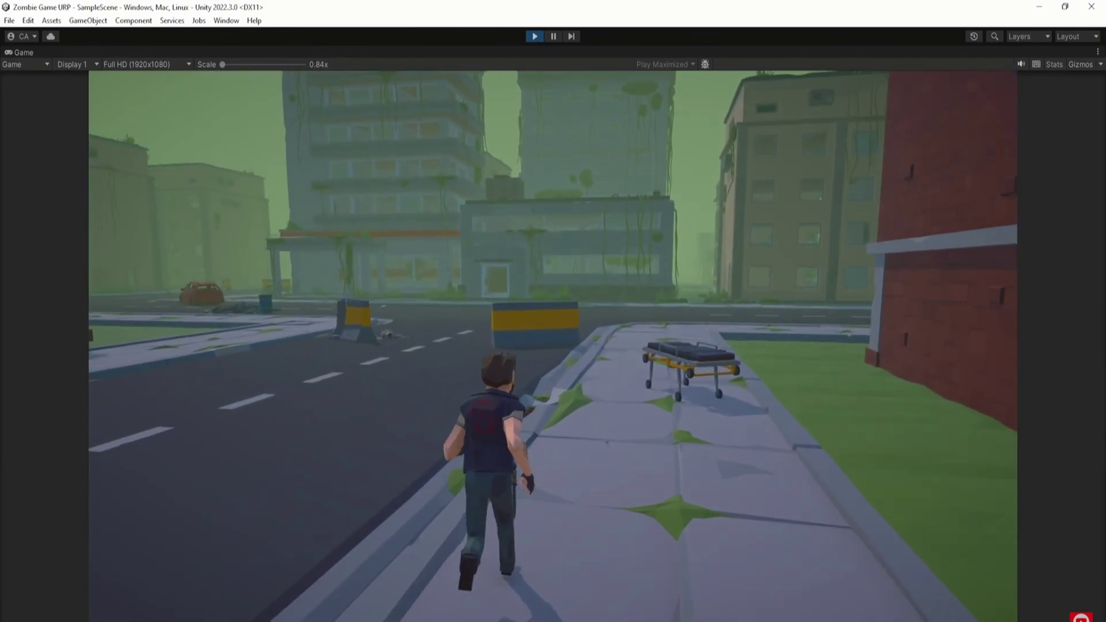
# Place two oak plank blocks in front of the player.
pyautogui.scroll(-5, 553, 311)
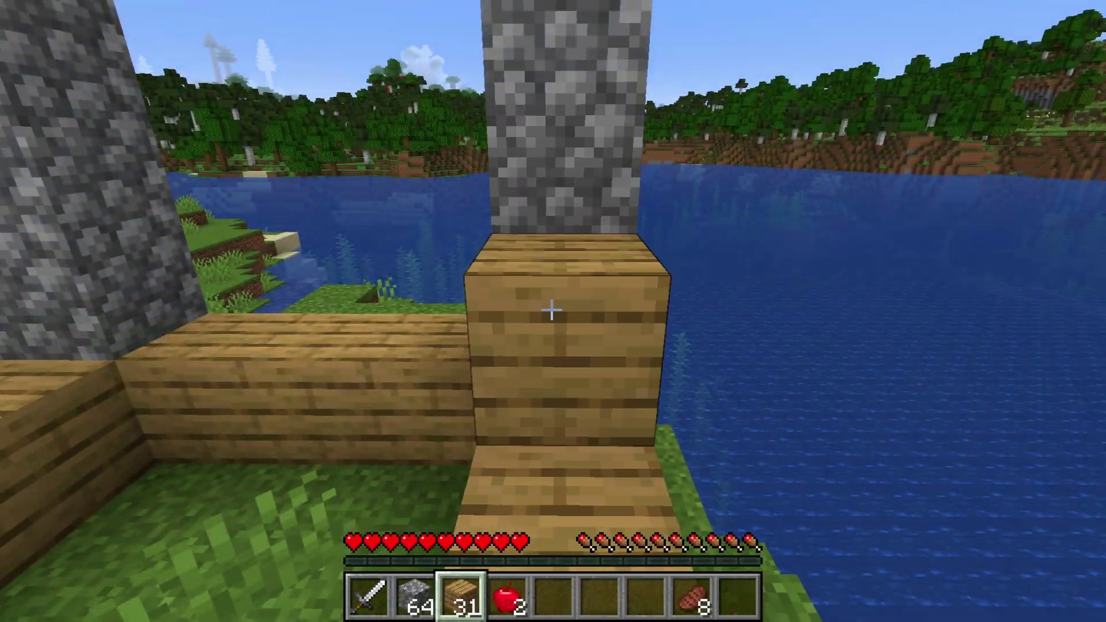
pyautogui.rightClick(553, 311)
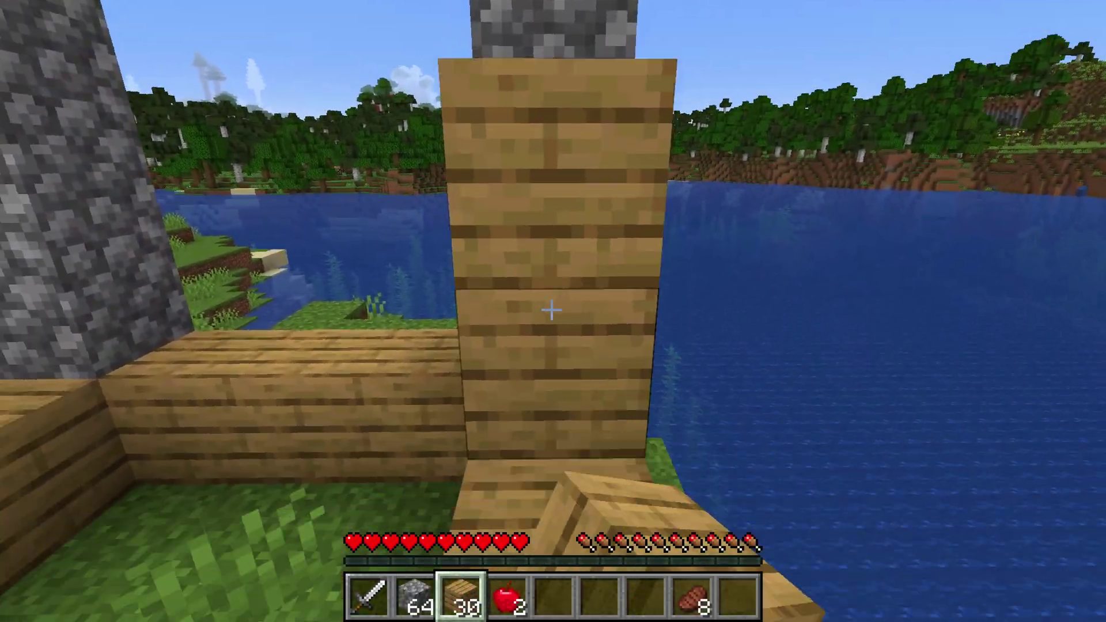
pyautogui.rightClick(553, 311)
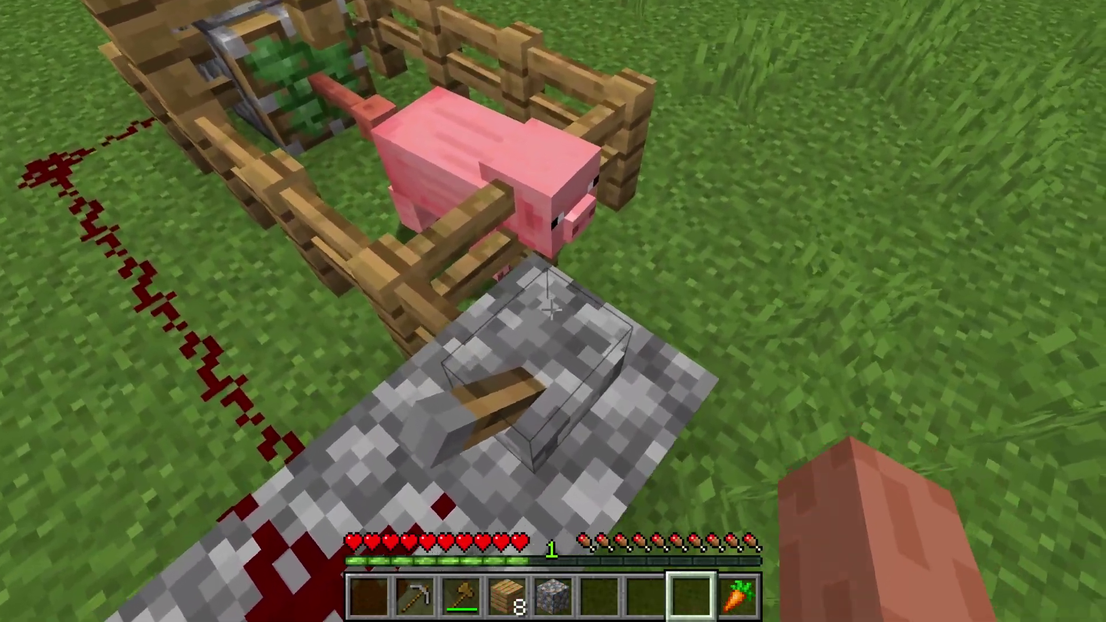
# Toggle the redstone lever several times, leaving it on with the redstone lit.
pyautogui.rightClick(551, 312)
pyautogui.rightClick(552, 311)
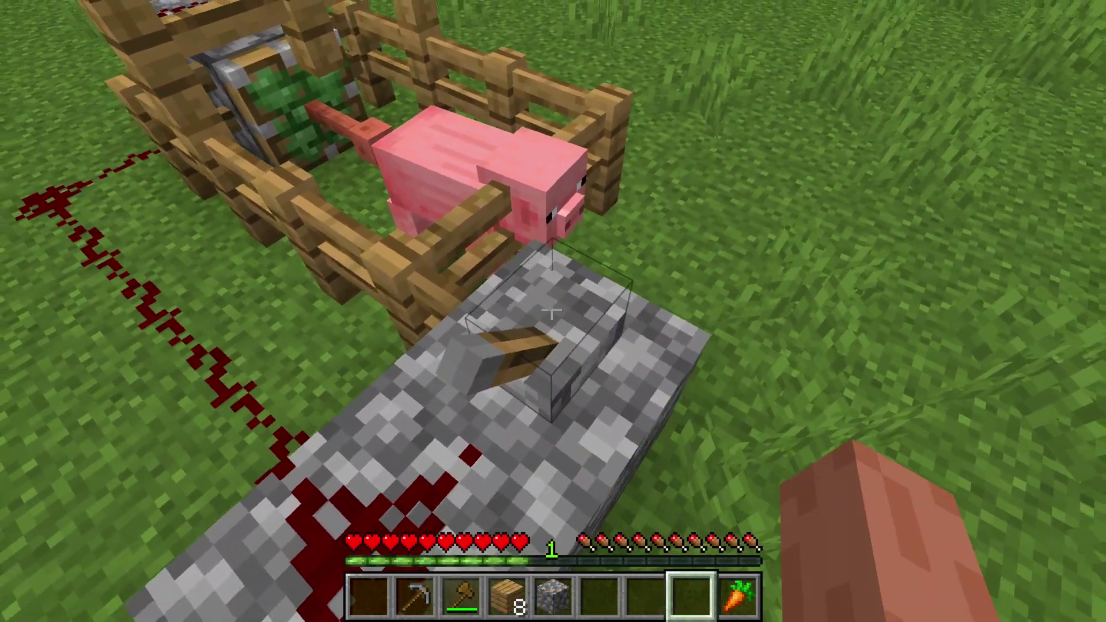
pyautogui.rightClick(551, 311)
pyautogui.rightClick(551, 311)
pyautogui.rightClick(551, 311)
pyautogui.rightClick(551, 311)
pyautogui.rightClick(552, 312)
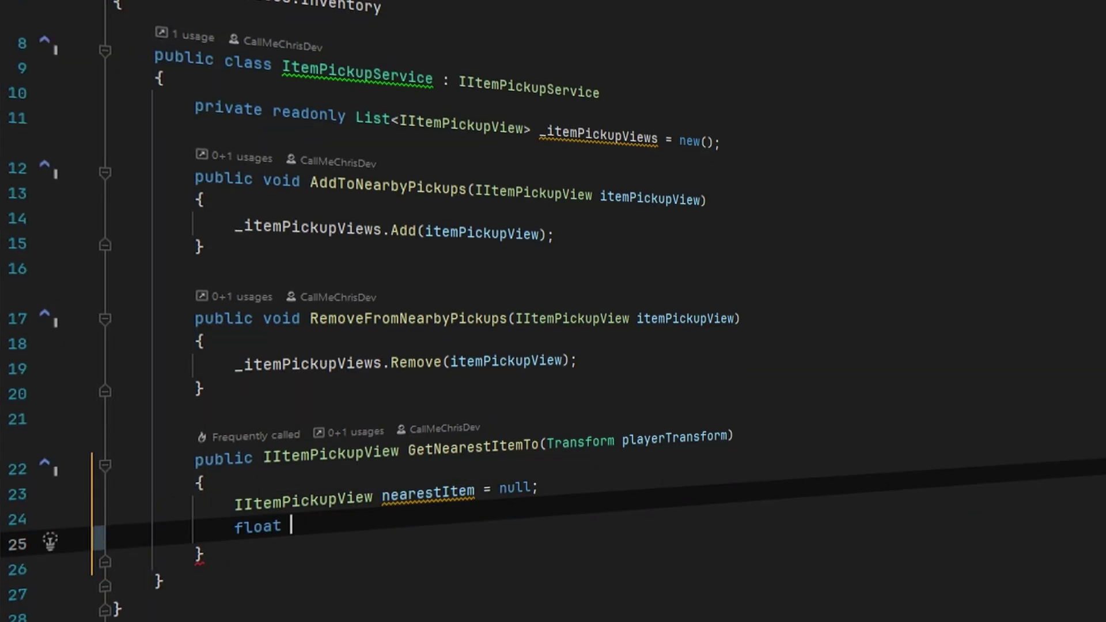
# In GetNearestItemTo, set nearestDistanceSqr to infinity, remove null pickups, and loop over _itemPickupViews.
pyautogui.write('nearestDistanceSqr = Mathf.Infinity;')
pyautogui.press('Return')
pyautogui.press('Return')
pyautogui.write('_itemPickupViews.RemoveAll(item => item == null);')
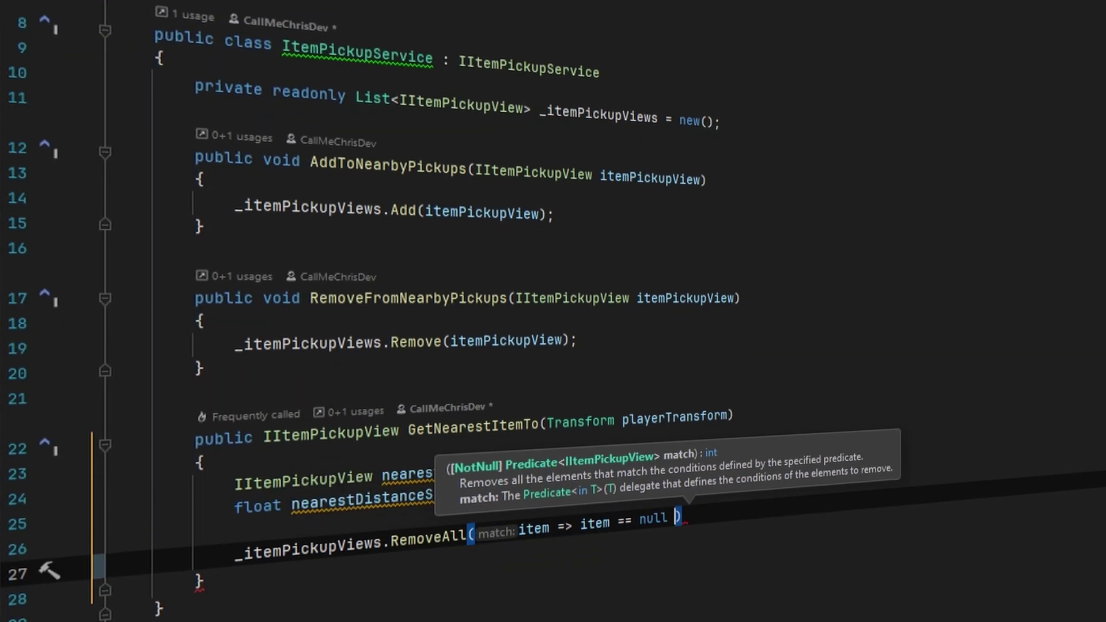
pyautogui.press('Return')
pyautogui.write('fora')
pyautogui.press('Return')
pyautogui.write('IItemPickupView itemPickupView in _itemPickupViews')
pyautogui.press('Return')
# Keep the pickup with the smallest squared distance, then make SelectedItemService store and return _selectedItem.
pyautogui.write('Vector3 objectPos = itemPickupView.GetTransform().position;')
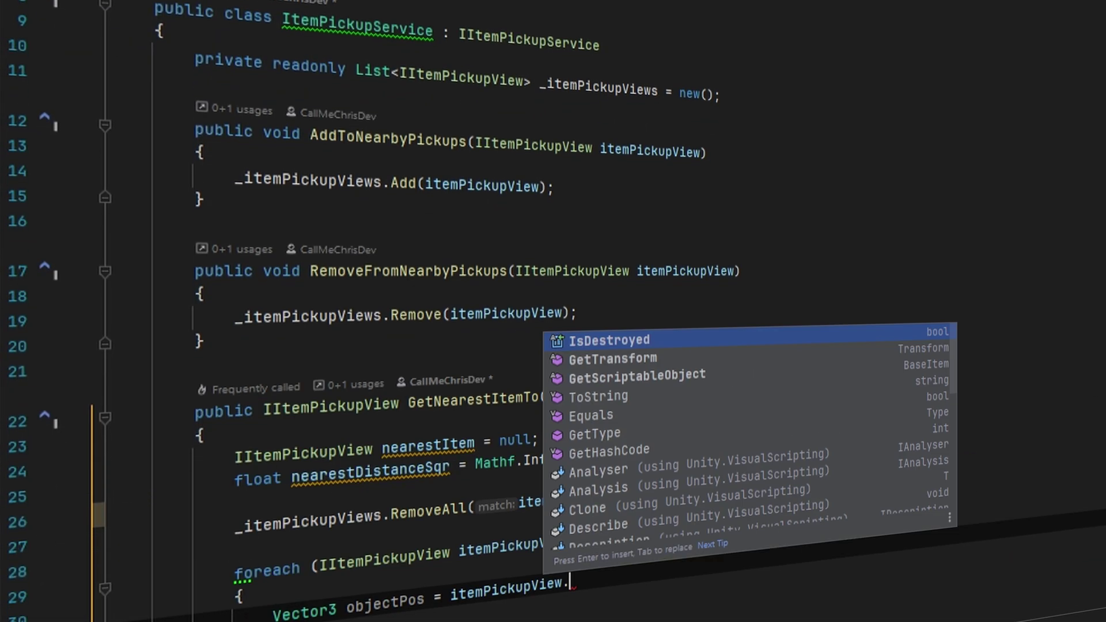
pyautogui.press('Return')
pyautogui.write('float distanceSqr = (playerTransform.position - objectPos).sqrMagnitude;')
pyautogui.press('Return')
pyautogui.press('Return')
pyautogui.write('if (distanceSqr < nearestDistanceSqr)')
pyautogui.press('Return')
pyautogui.write('{')
pyautogui.press('Return')
pyautogui.write('nearestDistanceSqr = distanceSqr; nearestItem = itemPickupView;')
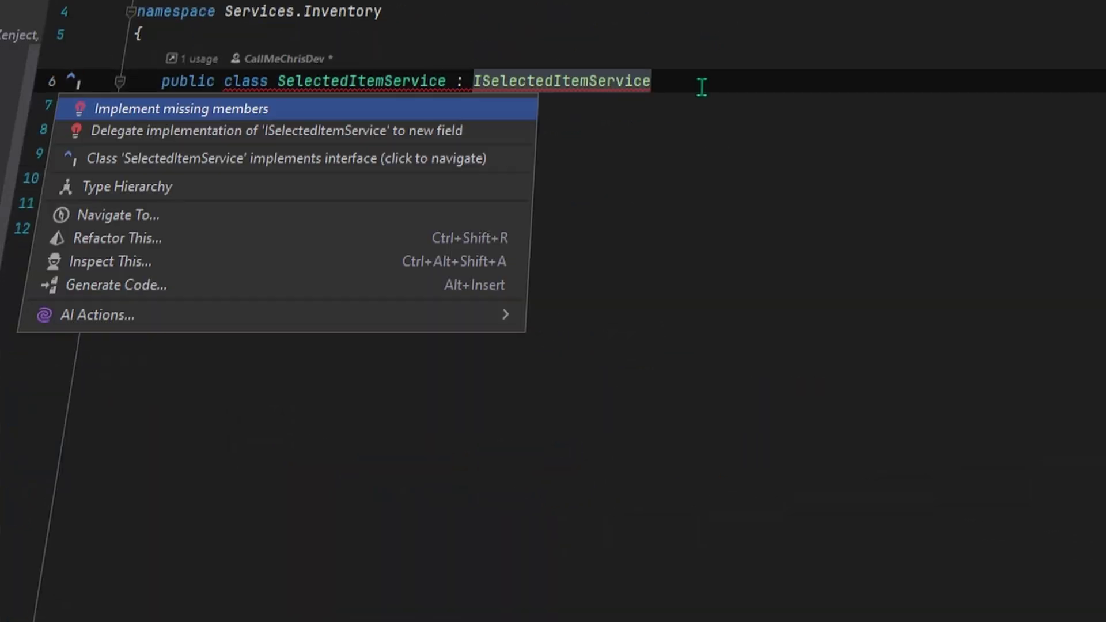
pyautogui.press('Return')
pyautogui.write('_selectedItem = item;return _selectedItem')
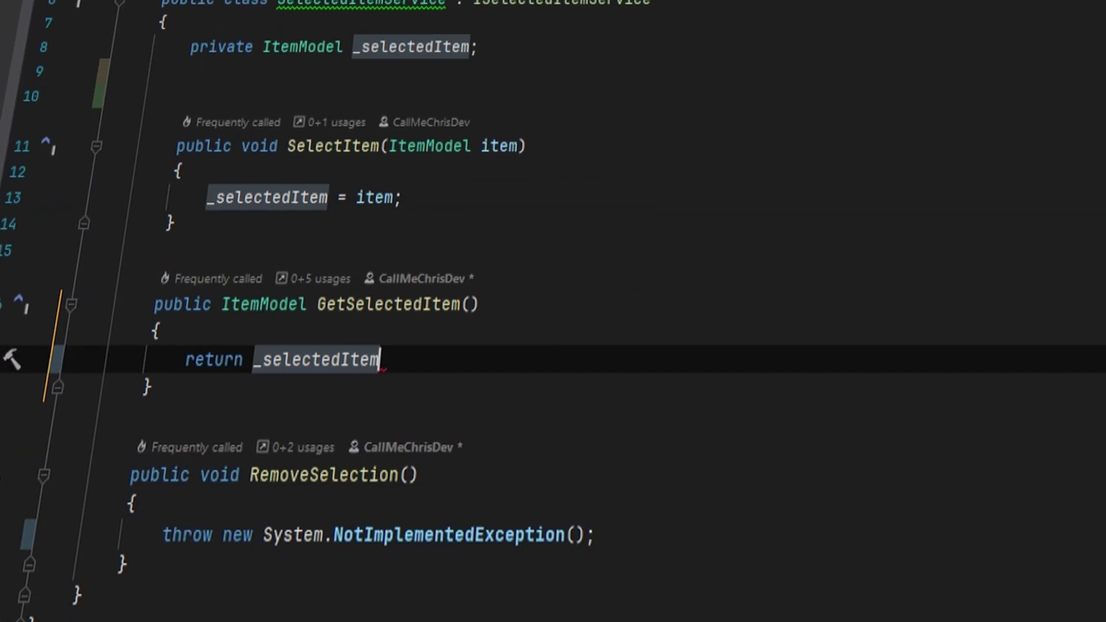
pyautogui.write(';_se')
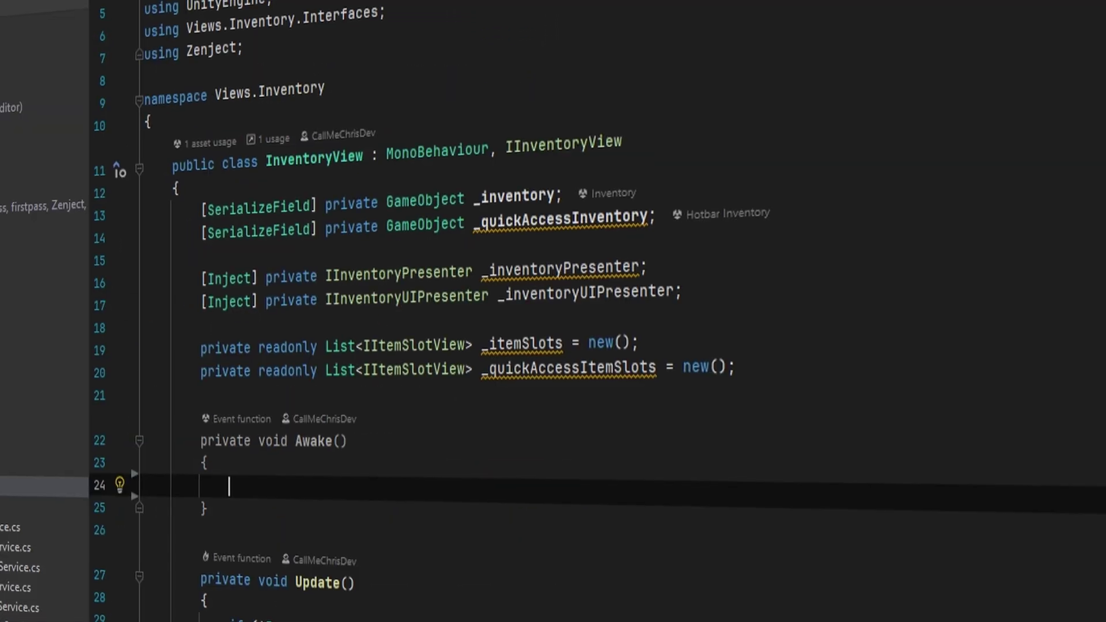
# In InventoryView.Awake, fill _itemSlots and _quickAccessItemSlots with their children's IItemSlotView components.
pyautogui.write('_itemSlots.AddRange(_inventory.Get);')
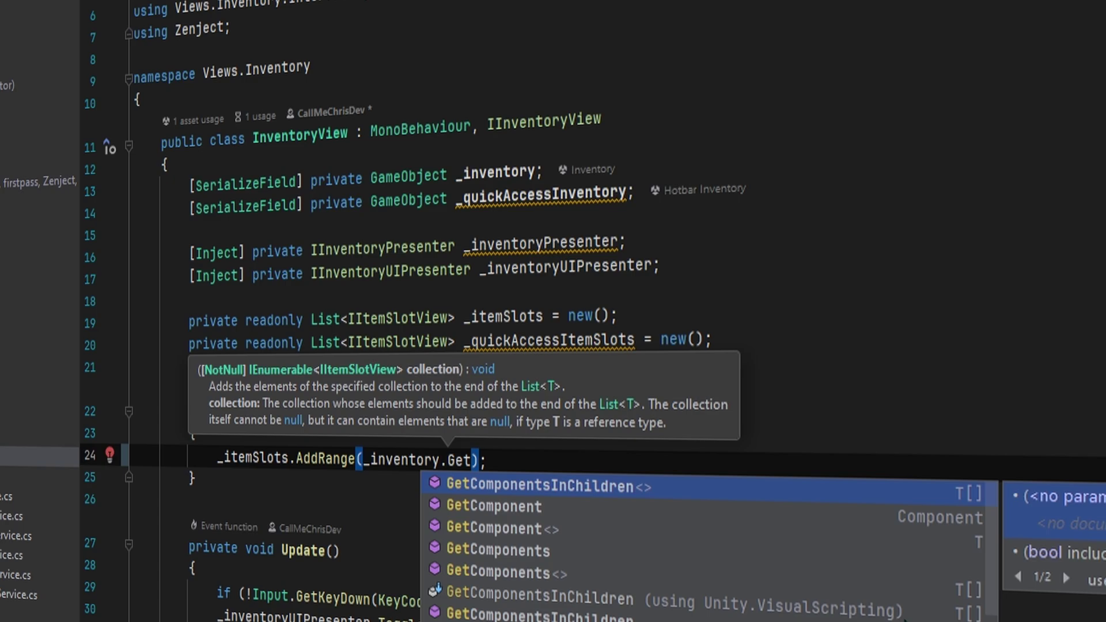
pyautogui.press('Return')
pyautogui.write('IItems')
pyautogui.press('Down')
pyautogui.press('Return')
pyautogui.write('true')
pyautogui.press('End')
pyautogui.press('Return')
pyautogui.write('_quickAccessItemSlots.AddRange(_quickAccessInventory.GetComponentsInChildren<IItemSlotView>(true));')
pyautogui.press('Return')
pyautogui.press('Return')
# Call _inventoryPresenter.InitializeInventory with the item-slot and quick-access-slot GameObject lists.
pyautogui.write('_inventoryPresenter')
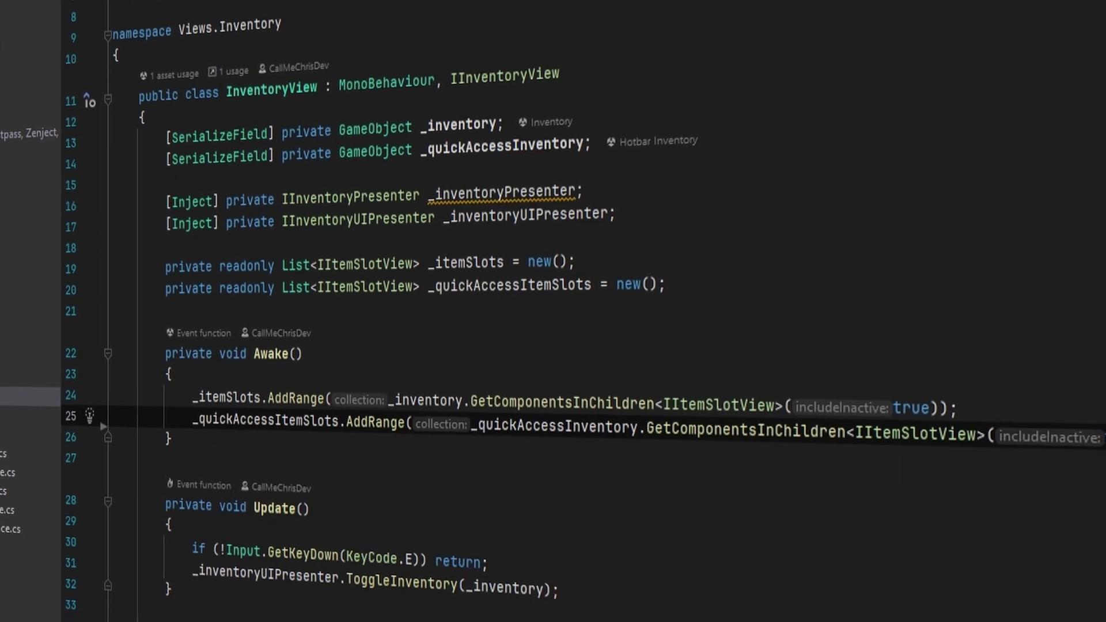
pyautogui.write('.InitializeInventory(')
pyautogui.press('Return')
pyautogui.write('_itemSlots.Select(view => view.GetGameObject()')
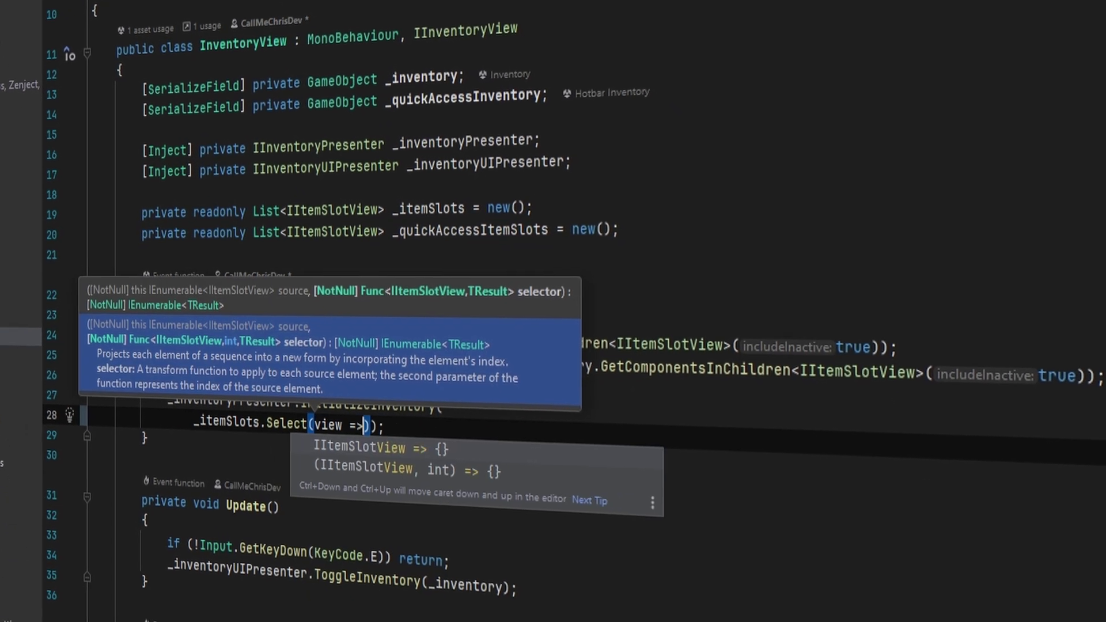
pyautogui.write(').ToList(),')
pyautogui.press('Return')
pyautogui.write('_qu')
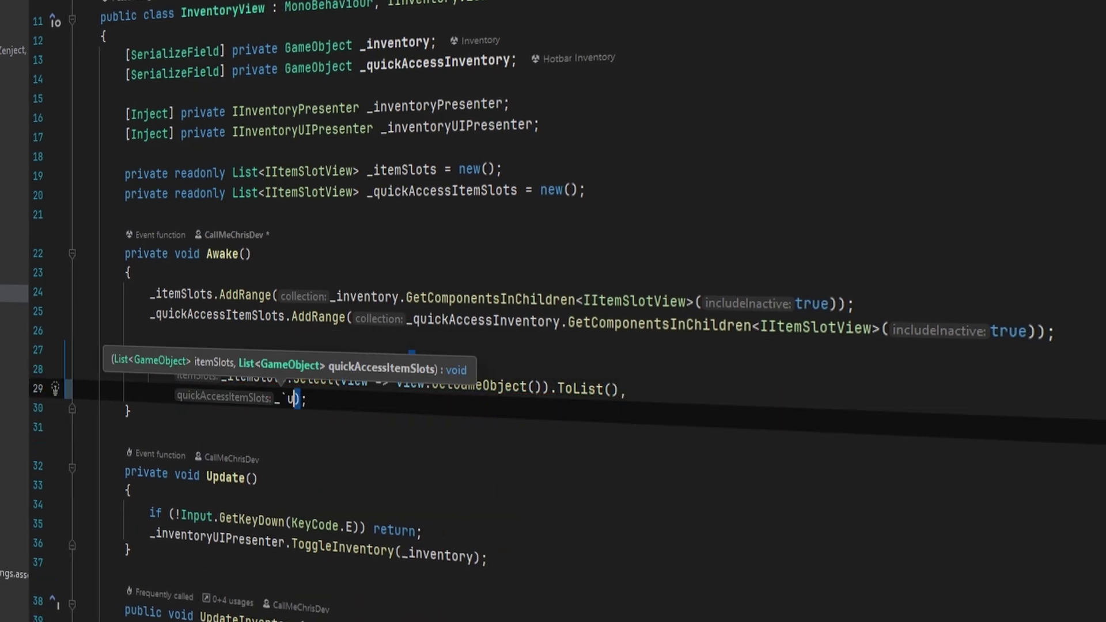
pyautogui.write('ickAccessItemSlots.Select(view => view.GetGameObject()).ToList()')
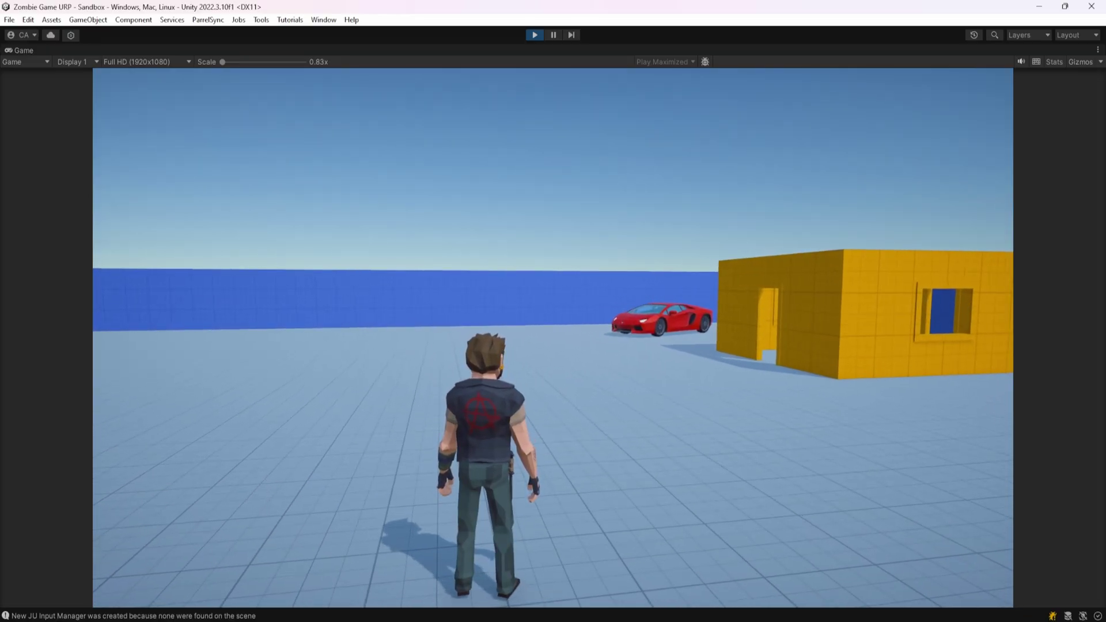
# Bring up the in-game inventory grid with Tab in the running Sandbox scene.
pyautogui.press('Tab')
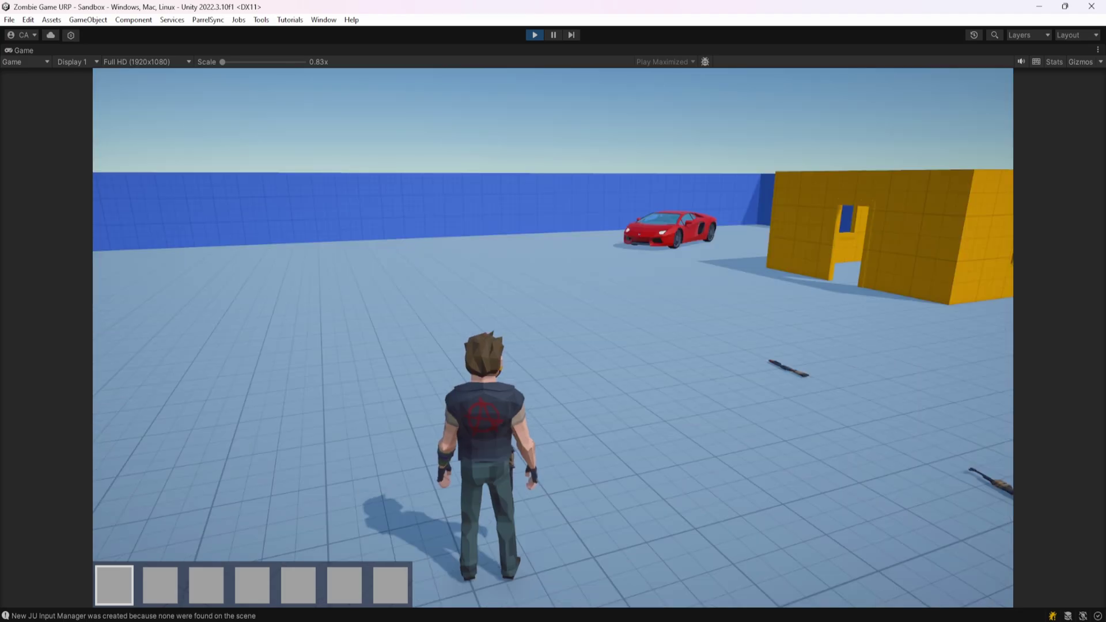
# Move the pistol to another slot, split the apples and merge them back to 20, then view weapon descriptions.
pyautogui.press('i')
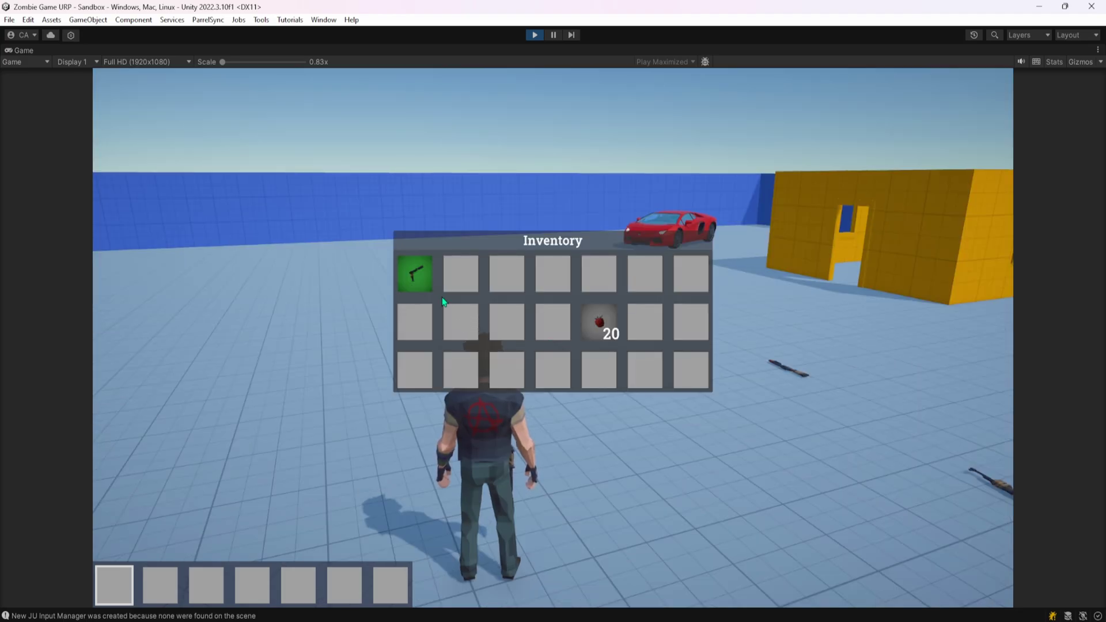
pyautogui.moveTo(417, 277); pyautogui.dragTo(339, 331)
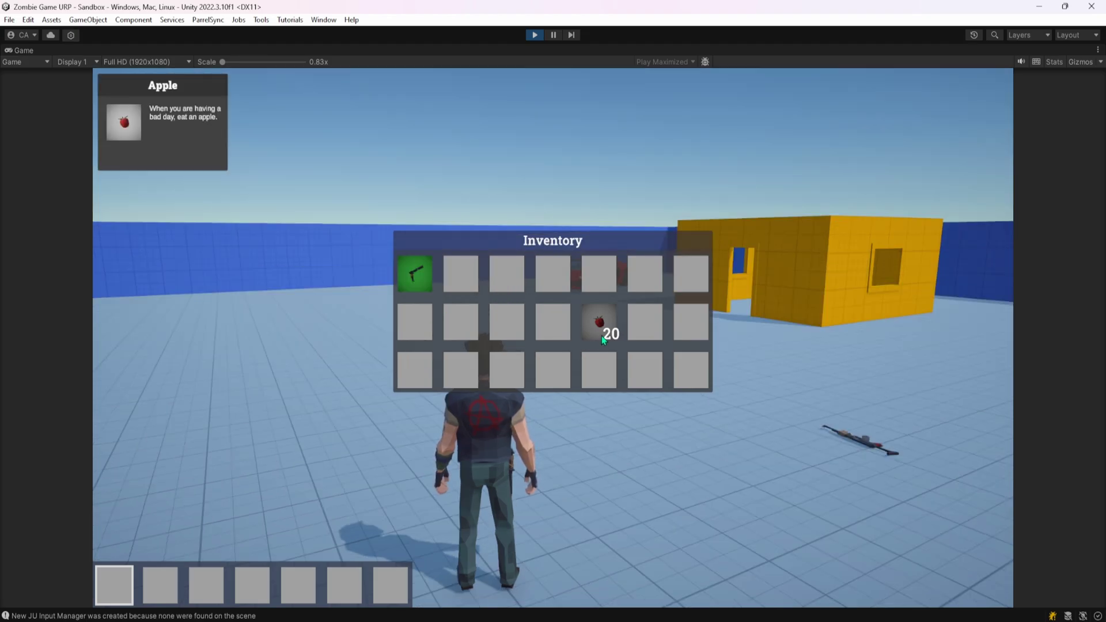
pyautogui.moveTo(601, 336); pyautogui.dragTo(552, 333)
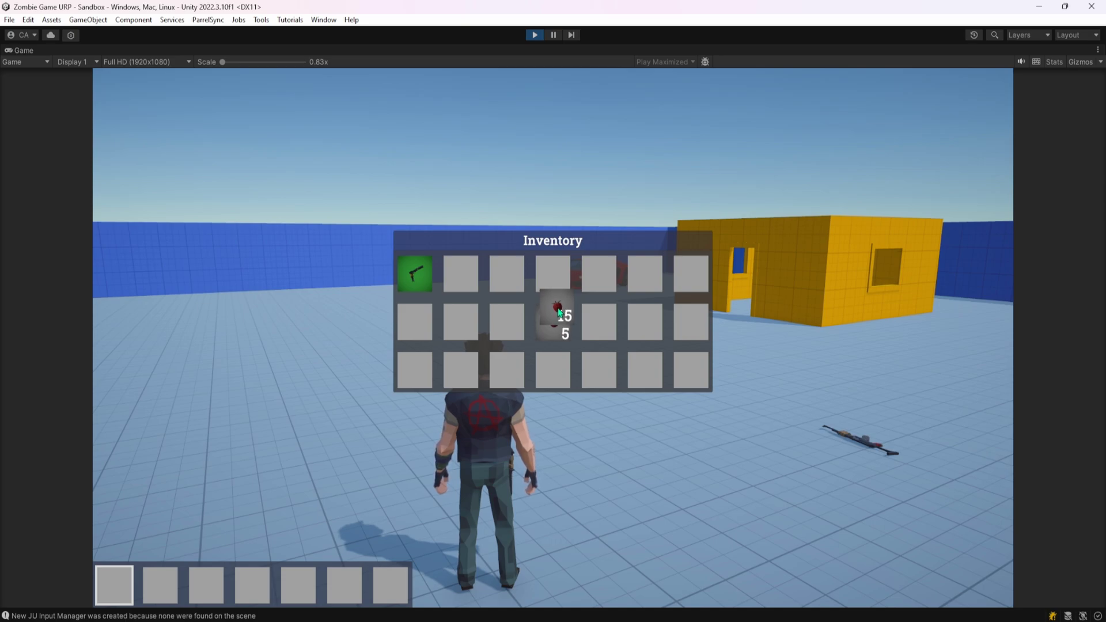
pyautogui.moveTo(600, 284); pyautogui.dragTo(599, 276)
pyautogui.moveTo(557, 325); pyautogui.dragTo(568, 332)
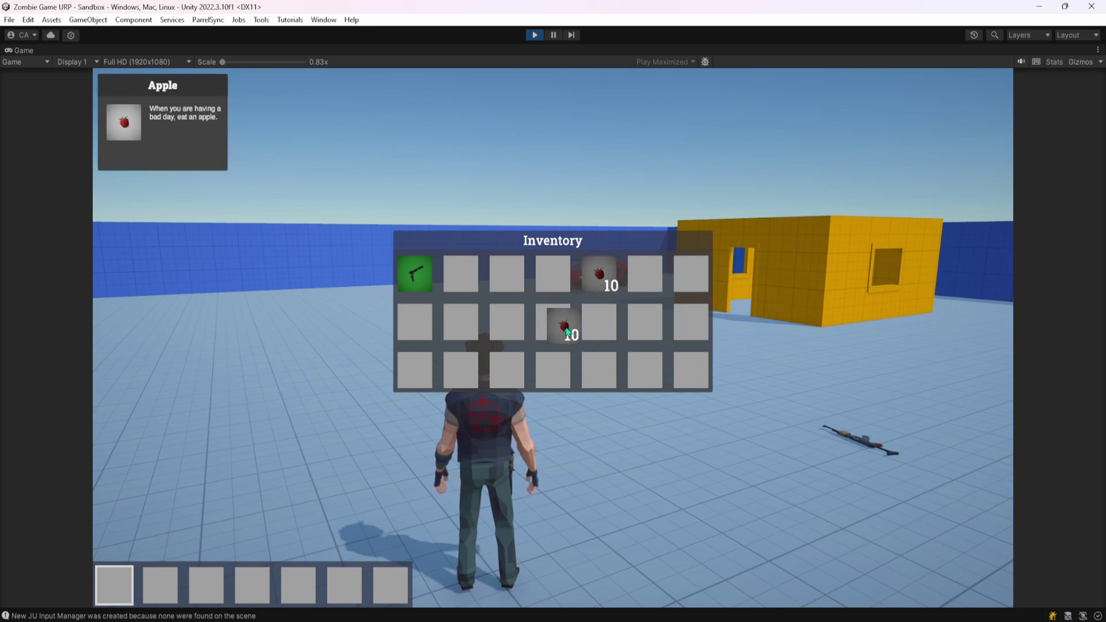
pyautogui.moveTo(603, 283); pyautogui.dragTo(603, 284)
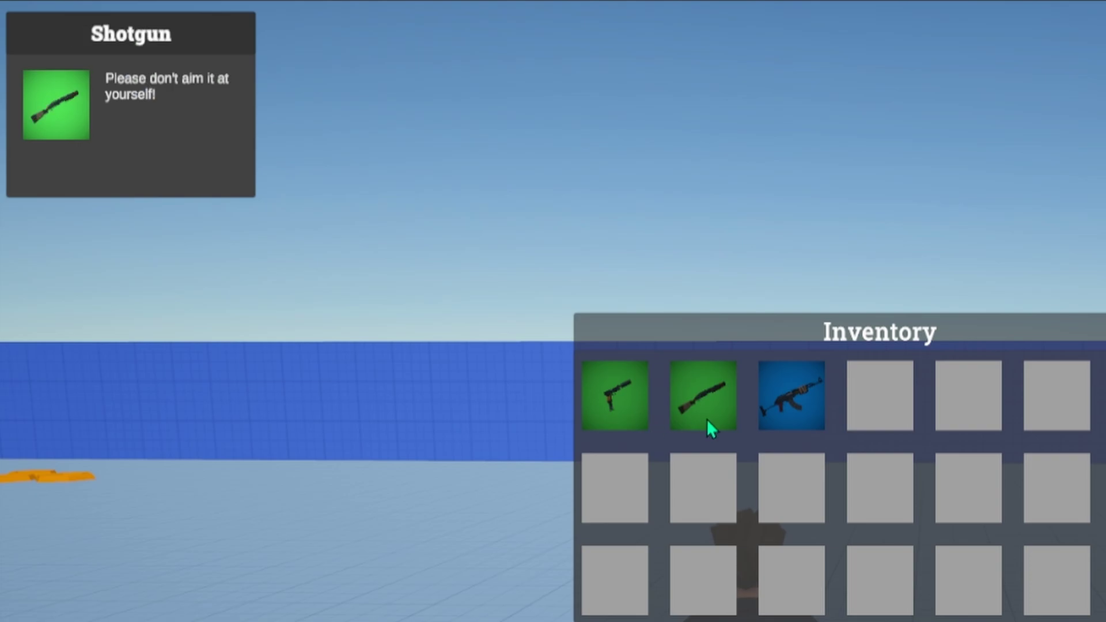
pyautogui.moveTo(781, 422)
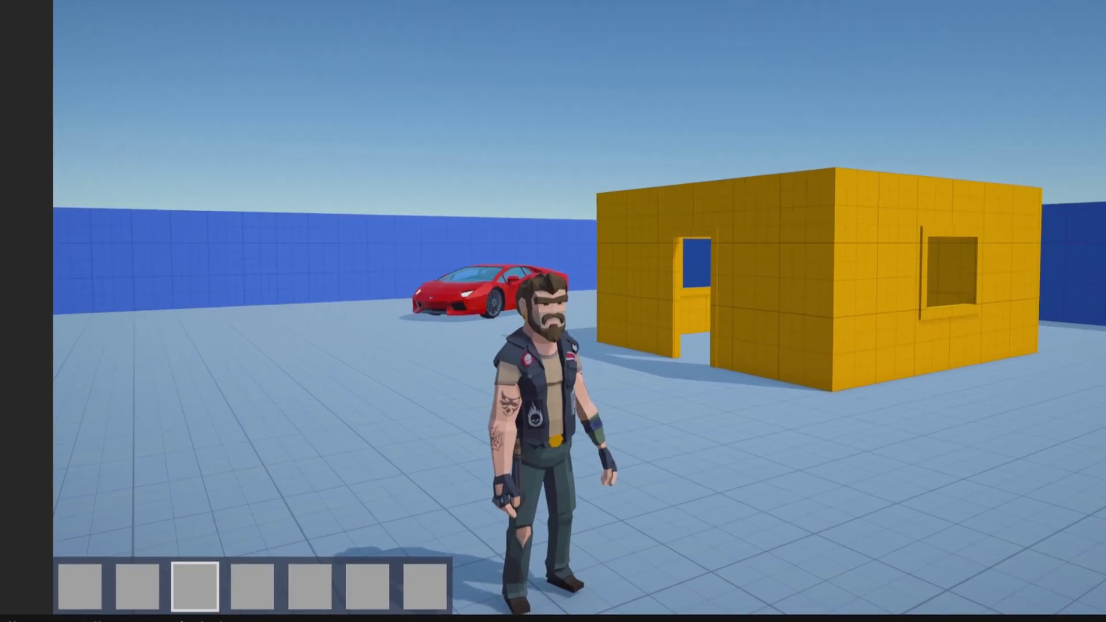
# Put the assault rifle into the first hotbar slot and close the inventory.
pyautogui.press('1')
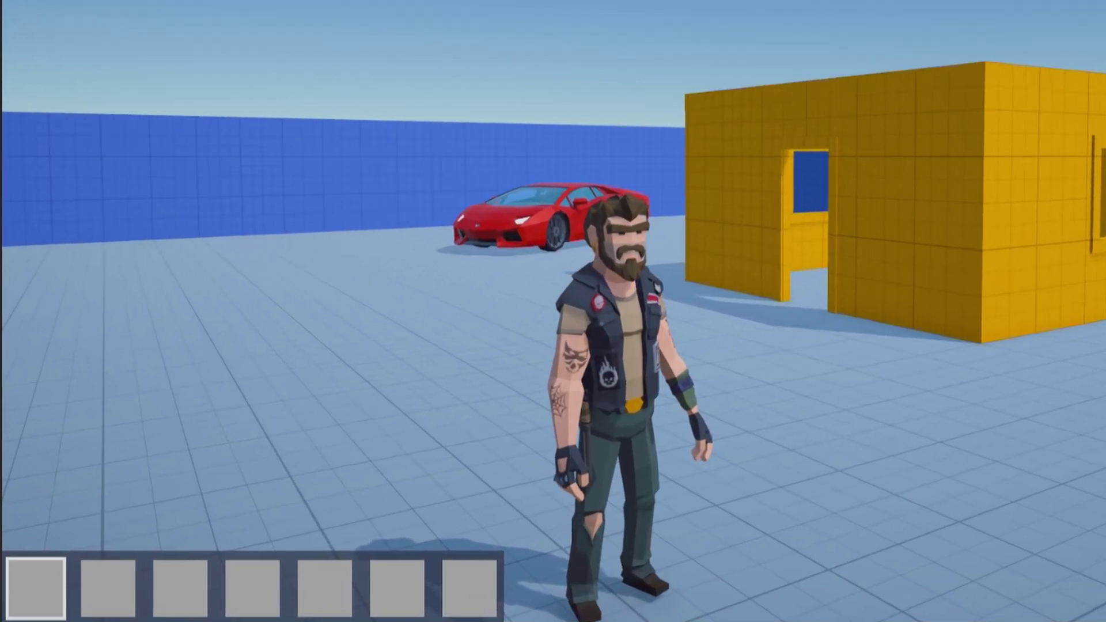
pyautogui.press('Tab')
pyautogui.moveTo(668, 135); pyautogui.dragTo(655, 130)
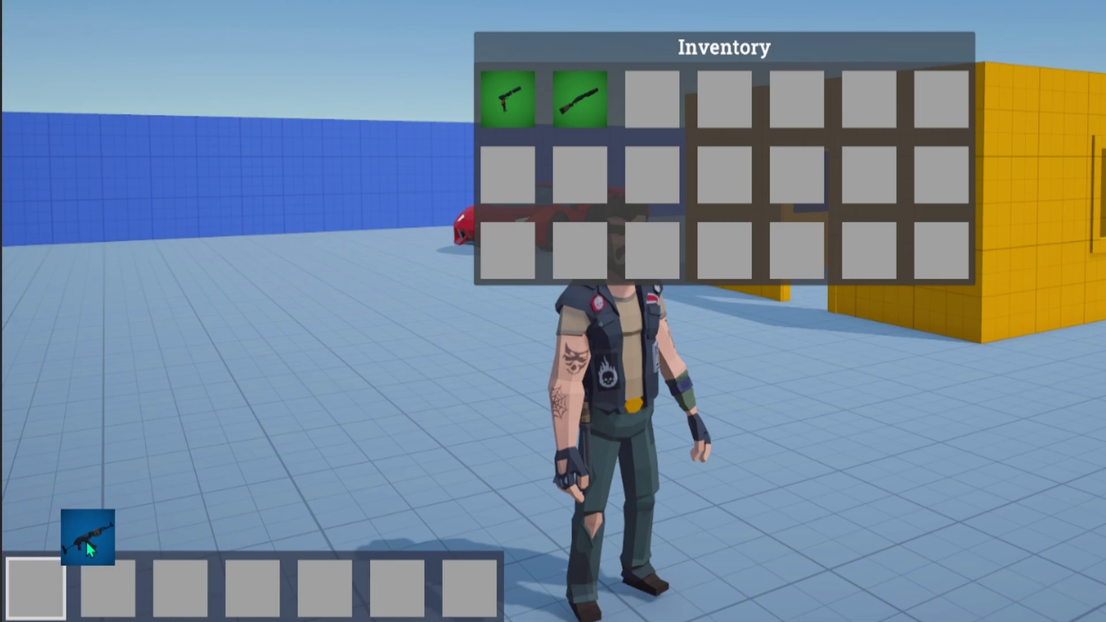
pyautogui.moveTo(85, 540); pyautogui.dragTo(40, 587)
pyautogui.press('Tab')
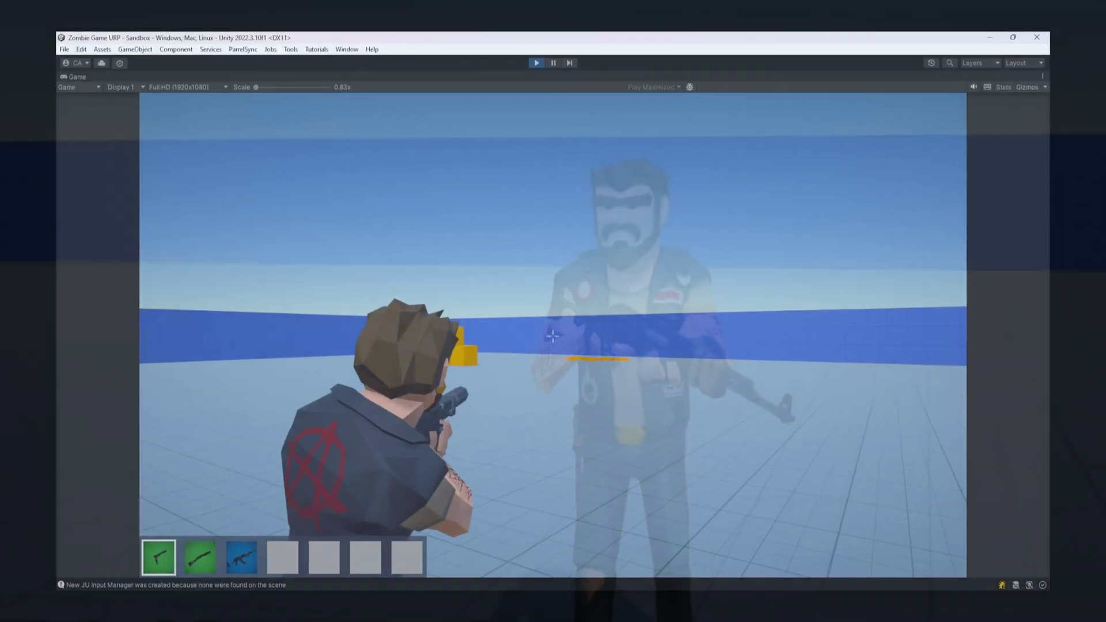
# Fire the pistol twice, then fire the assault rifle repeatedly.
pyautogui.click(553, 338)
pyautogui.click(554, 340)
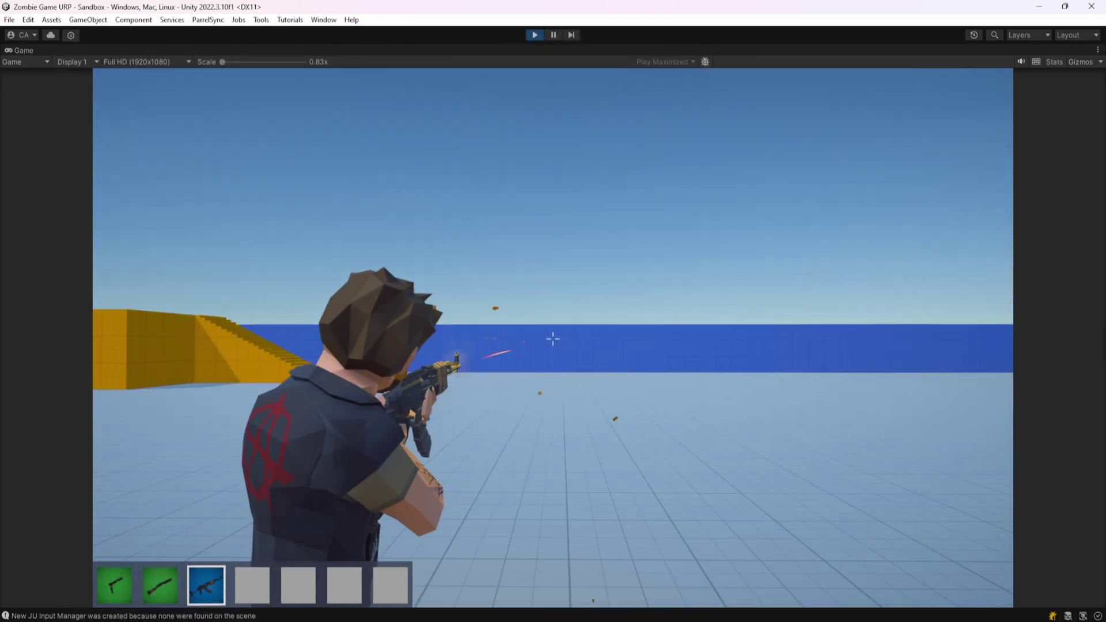
pyautogui.click(553, 338)
pyautogui.click(553, 339)
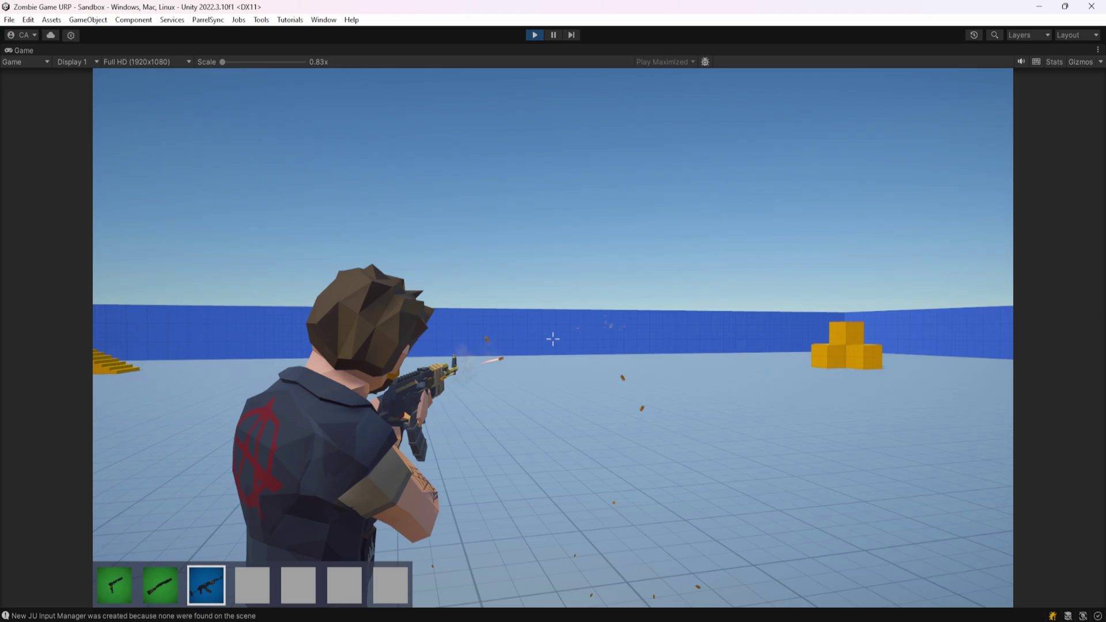
pyautogui.click(553, 339)
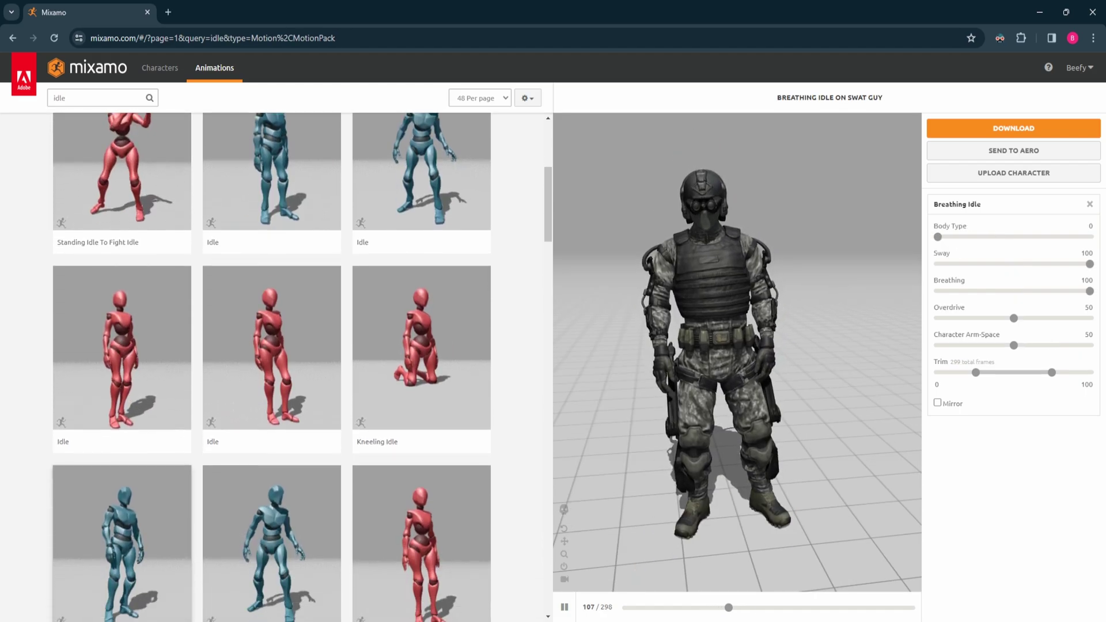
# Scroll through the Mixamo idle animation results.
pyautogui.scroll(-5, 271, 369)
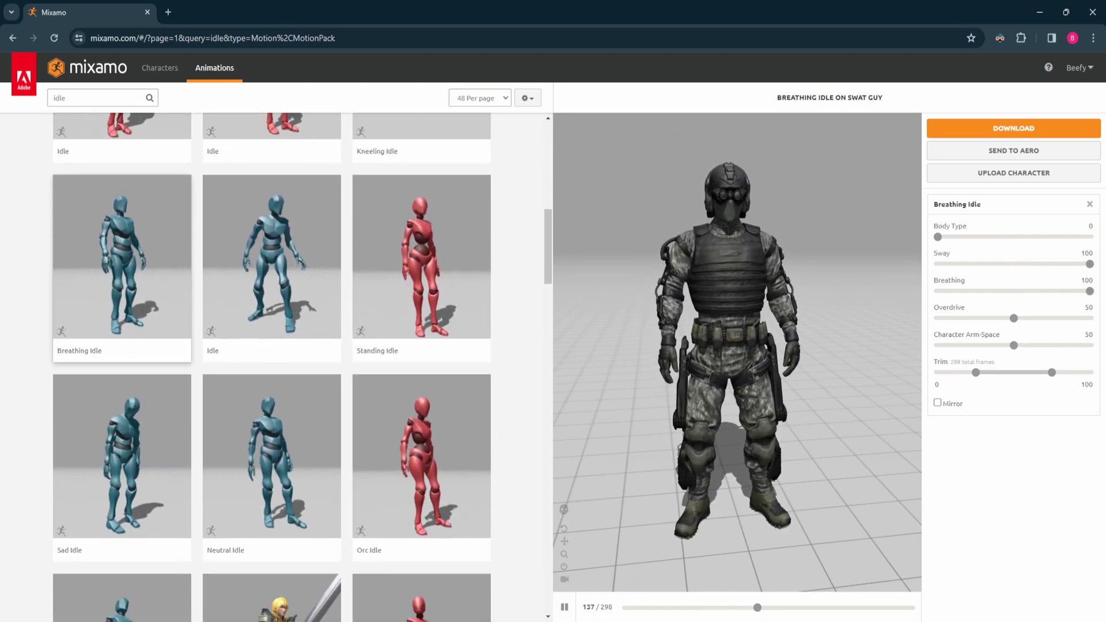
pyautogui.scroll(-3, 270, 368)
pyautogui.scroll(5, 271, 369)
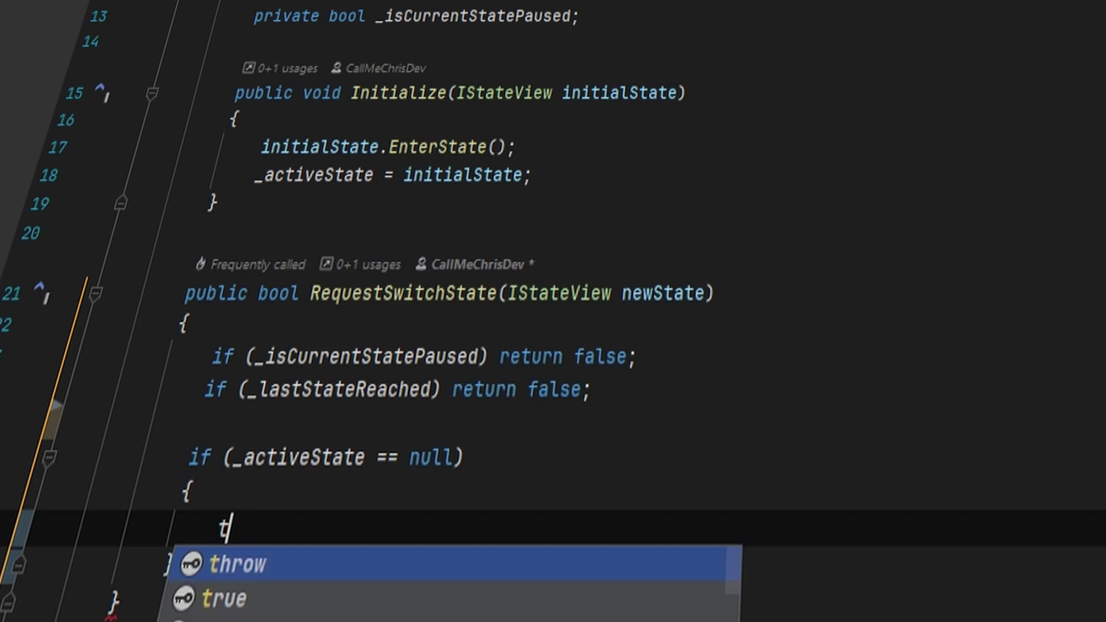
# Throw NullReferenceException with no initial state, then exit the old state, enter and store newState, and return true.
pyautogui.write('hrow new NullReferenceException("Initial state is not initialized.");')
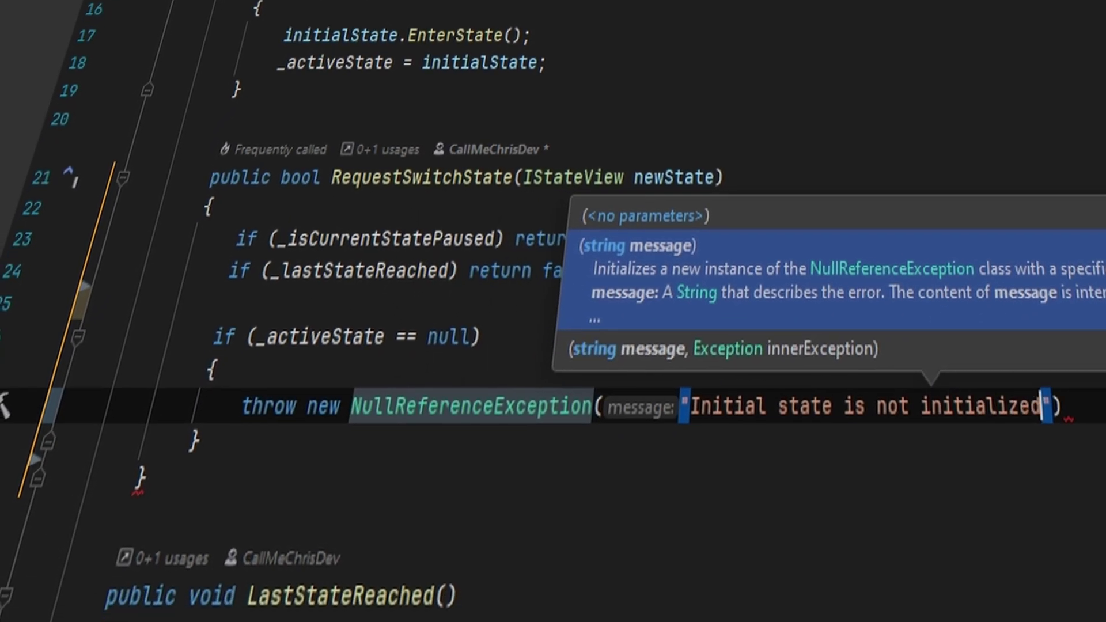
pyautogui.press('Down')
pyautogui.press('End')
pyautogui.press('Return')
pyautogui.press('Return')
pyautogui.write('_activeState.ExitState();')
pyautogui.press('Return')
pyautogui.write('newState.EnterState();')
pyautogui.press('Return')
pyautogui.write('_activeState = newState;')
pyautogui.press('Return')
pyautogui.press('Return')
pyautogui.write('return true;')
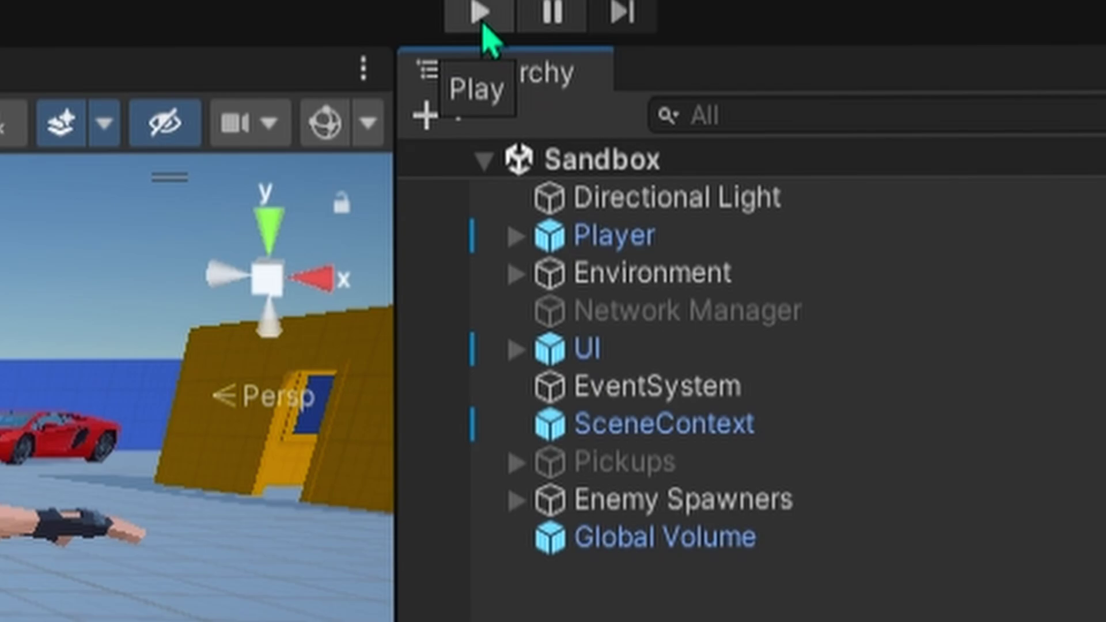
# Play the town scene and run the player toward and away from the zombie to trigger its chase.
pyautogui.click(500, 24)
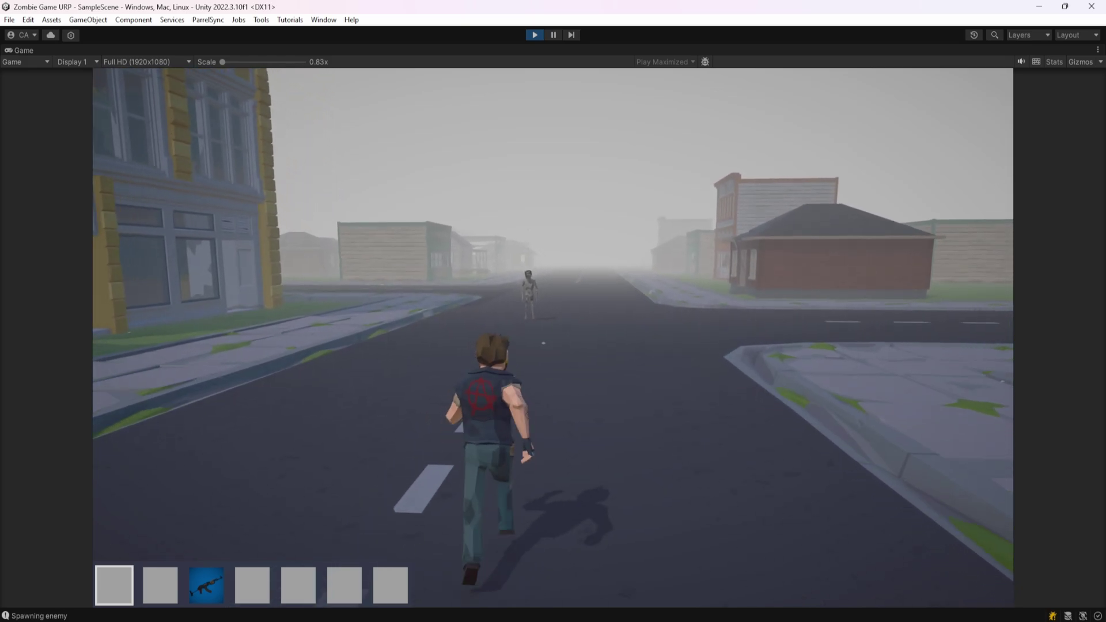
pyautogui.press('w')
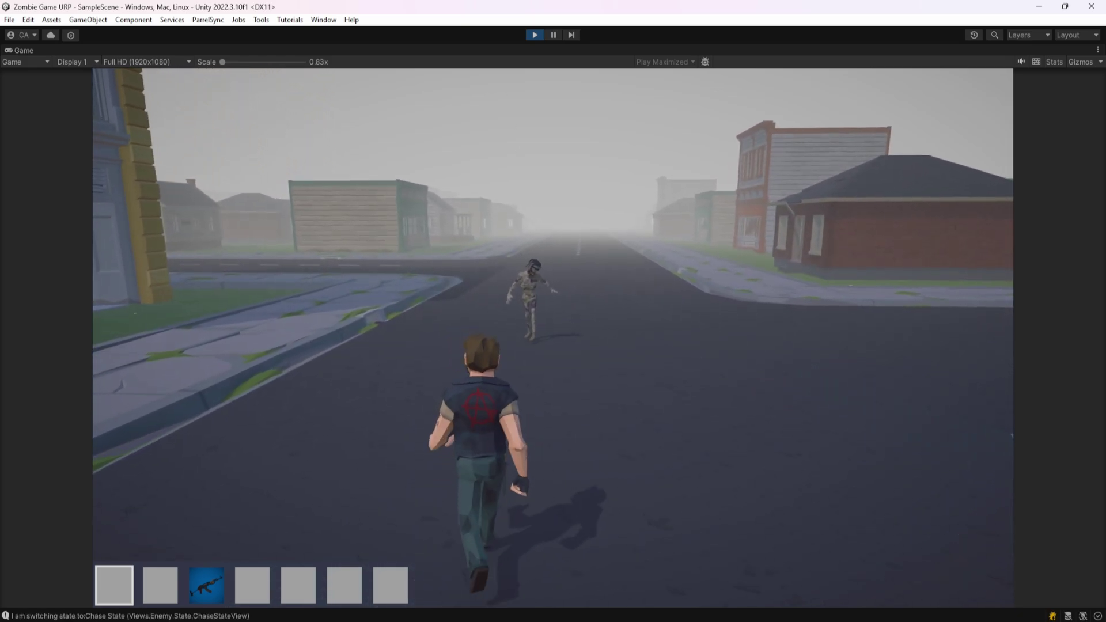
pyautogui.press('s')
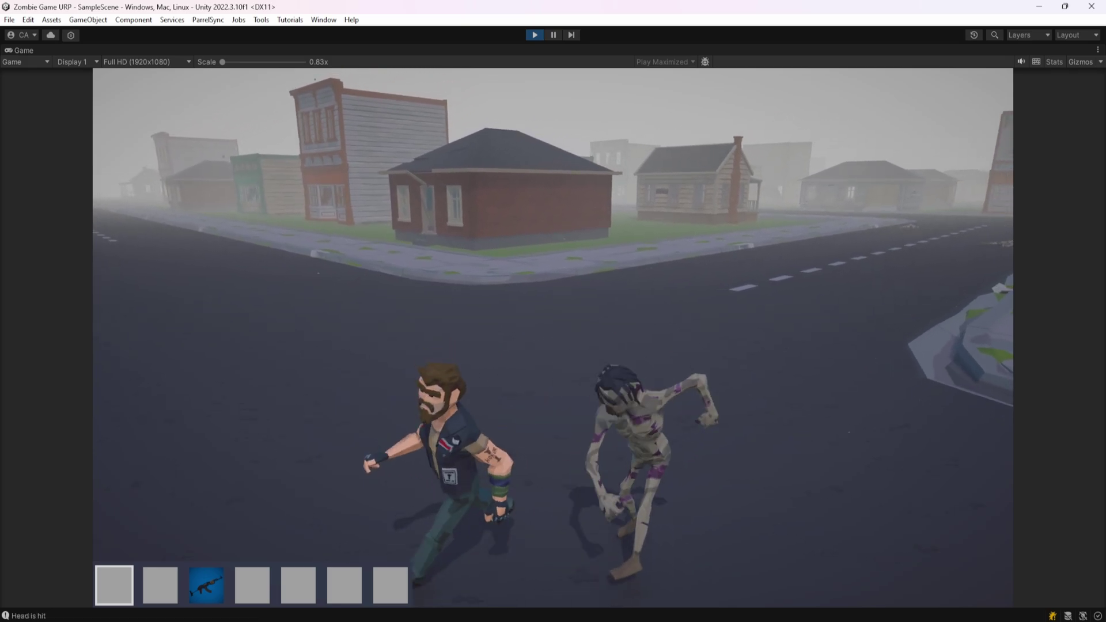
pyautogui.press('w')
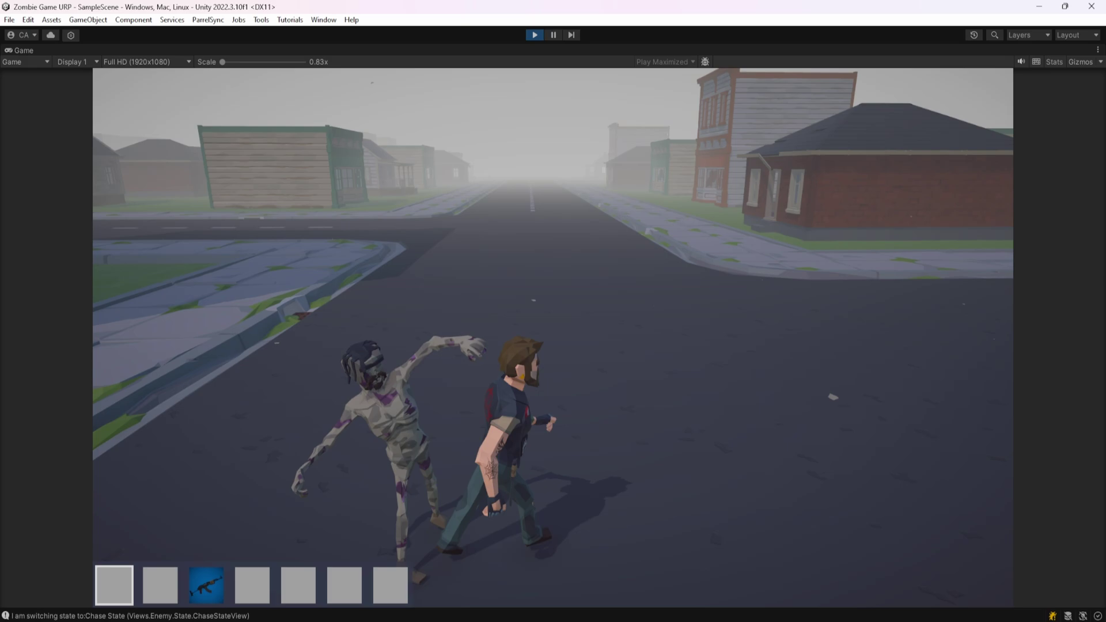
pyautogui.press('s')
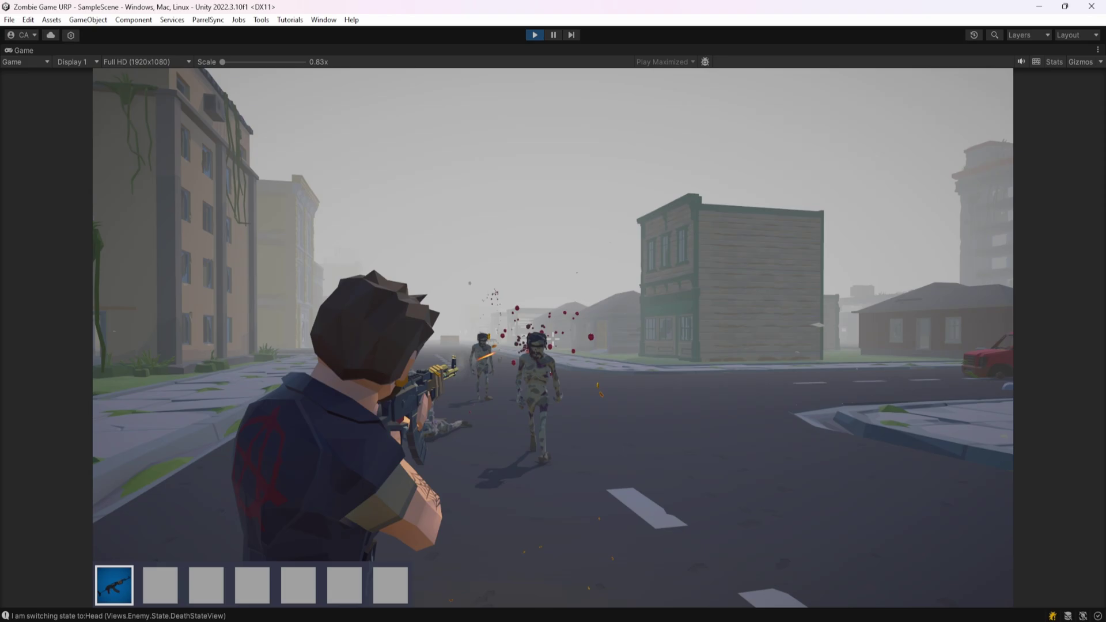
# Run down the street firing the rifle at the zombies until they fall with head-hit gore.
pyautogui.press('w')
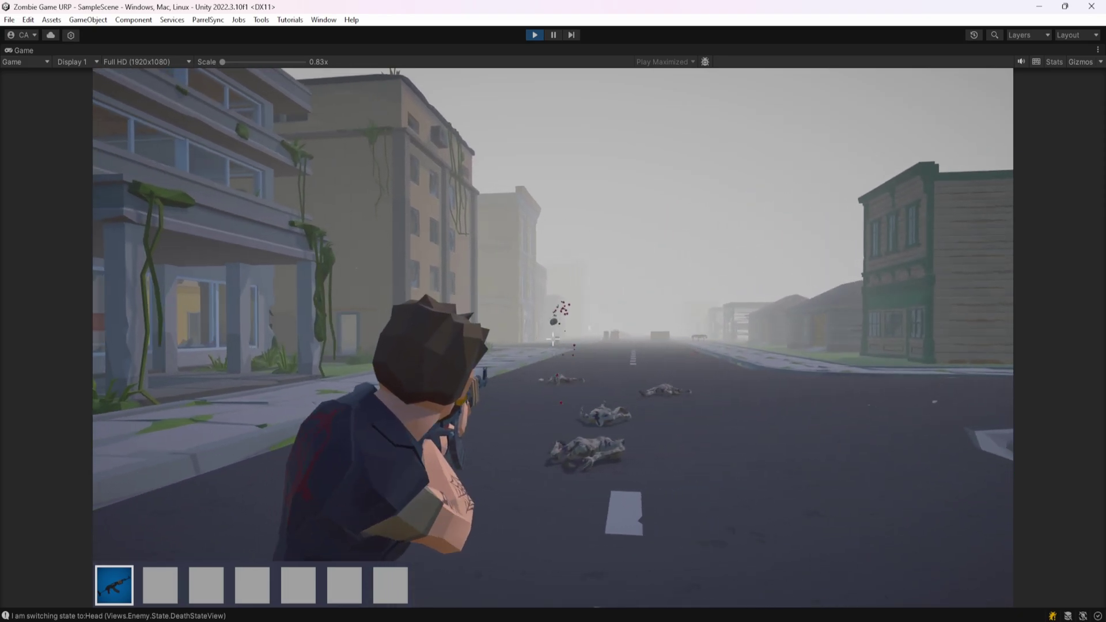
pyautogui.click(553, 340)
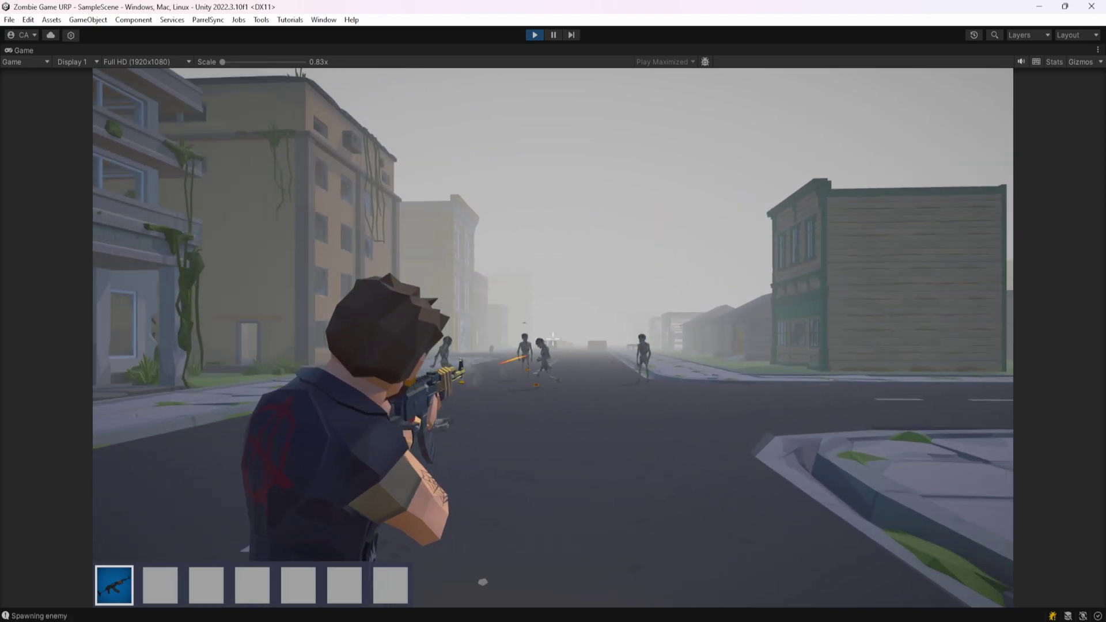
pyautogui.click(553, 339)
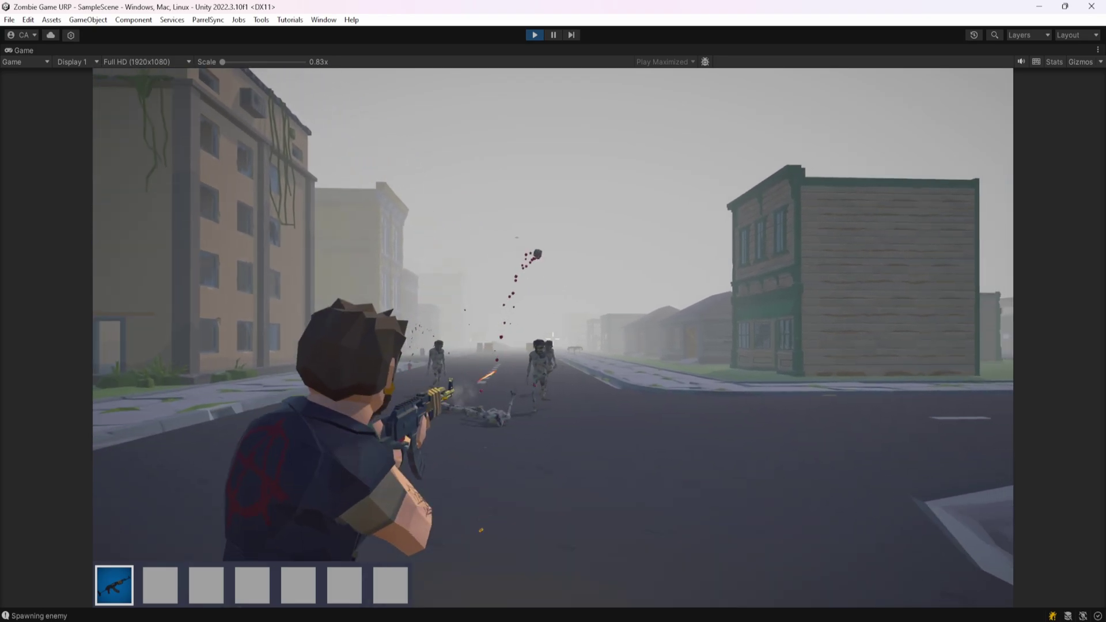
pyautogui.press('w')
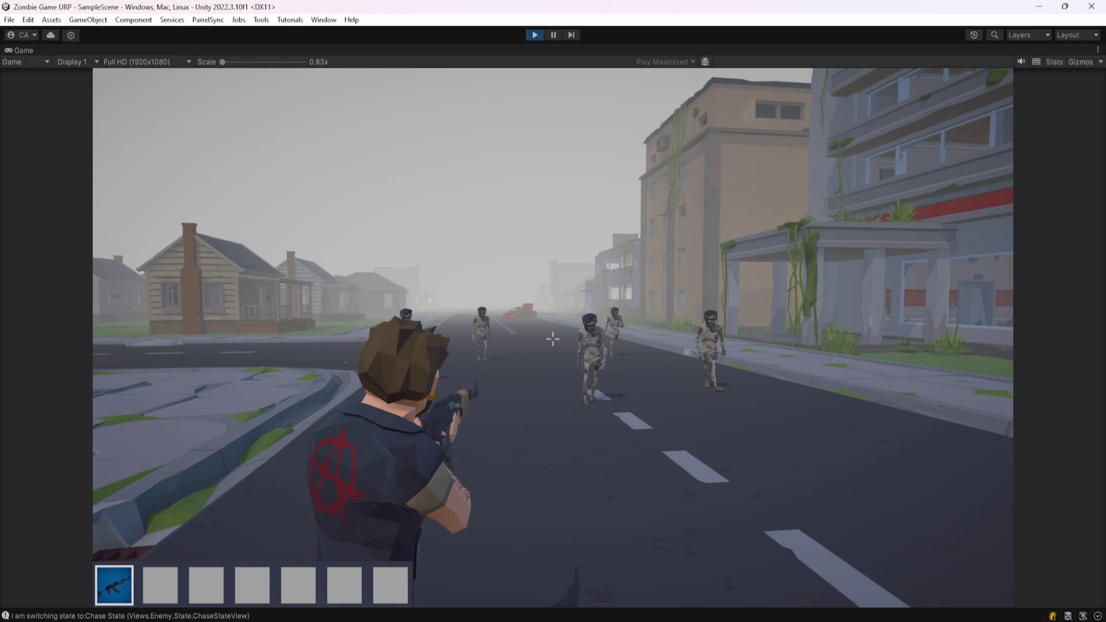
pyautogui.click(553, 339)
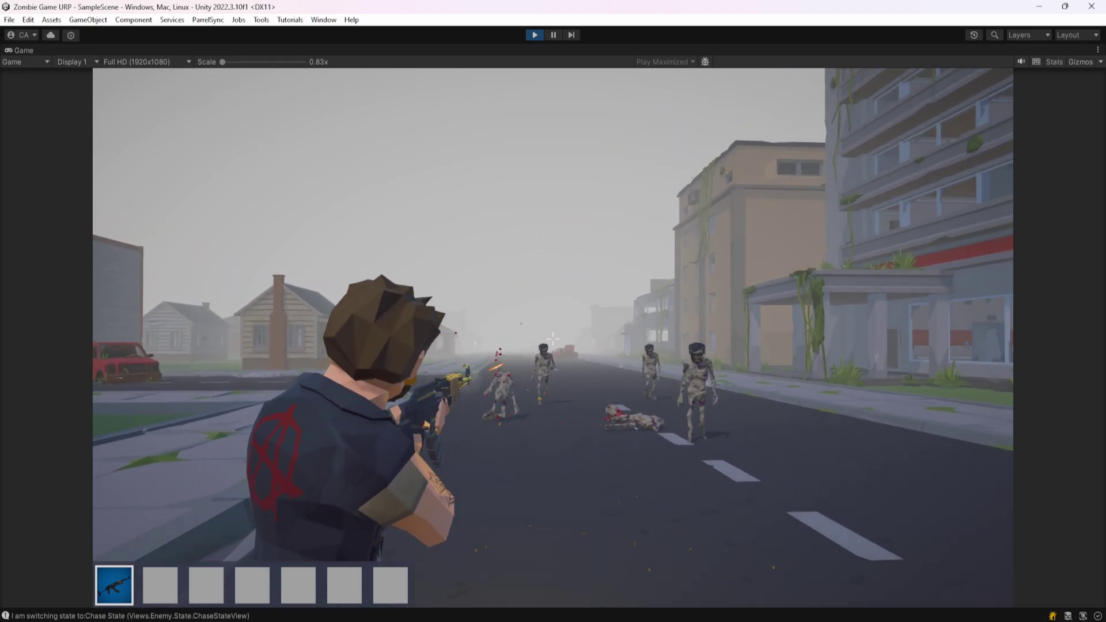
pyautogui.click(553, 340)
pyautogui.click(552, 339)
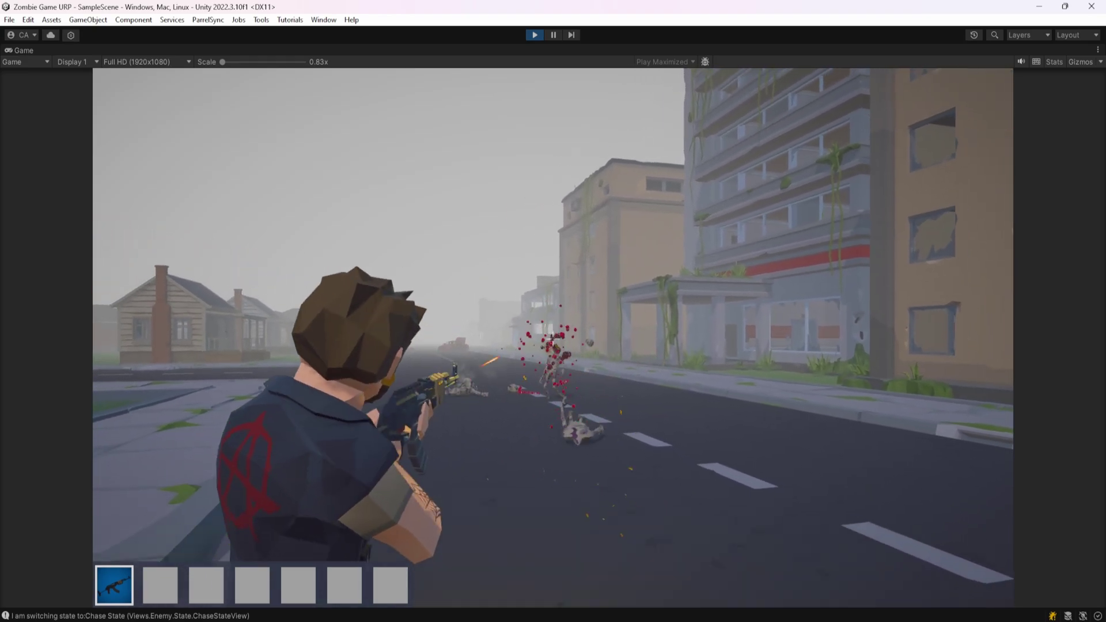
pyautogui.click(552, 339)
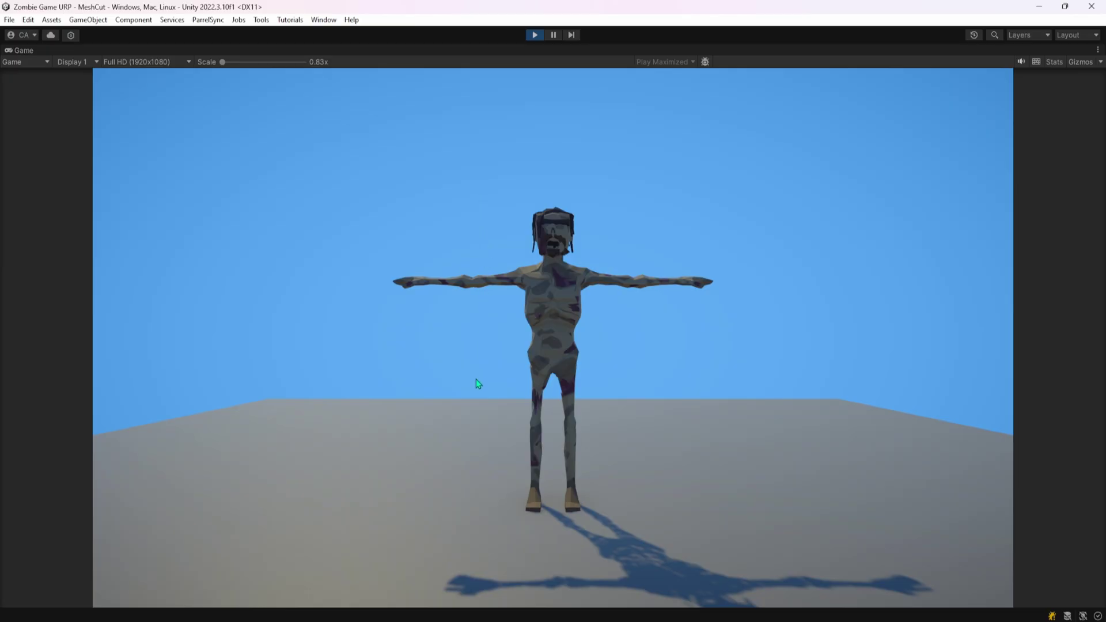
# Slice both arms off the test zombie and save a severed arm mesh as a prefab.
pyautogui.moveTo(476, 379); pyautogui.dragTo(608, 188)
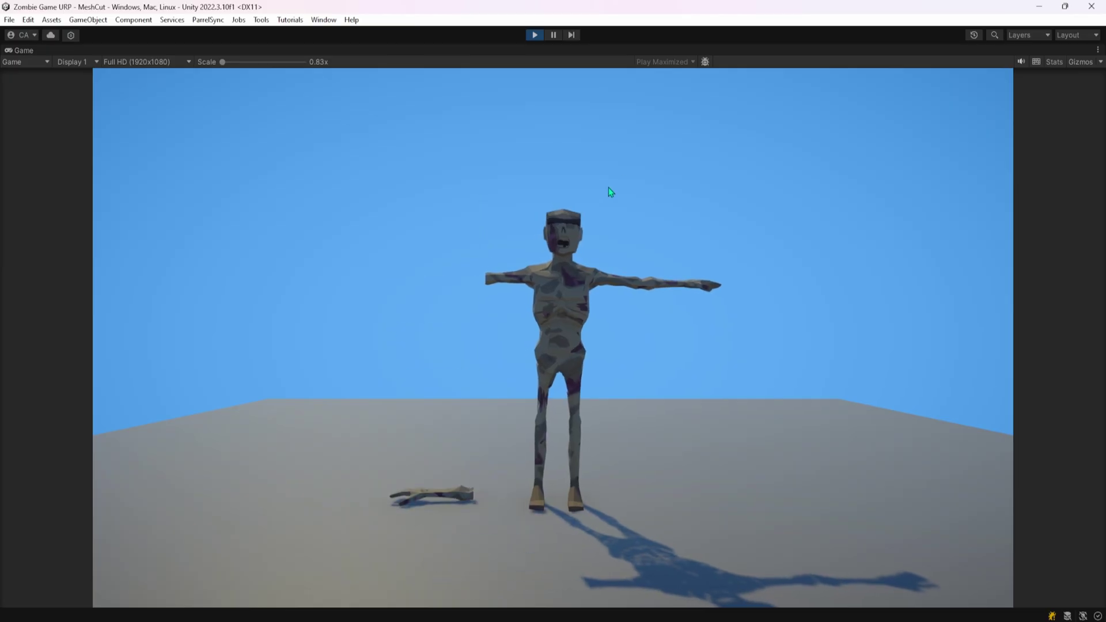
pyautogui.moveTo(649, 428); pyautogui.dragTo(766, 311)
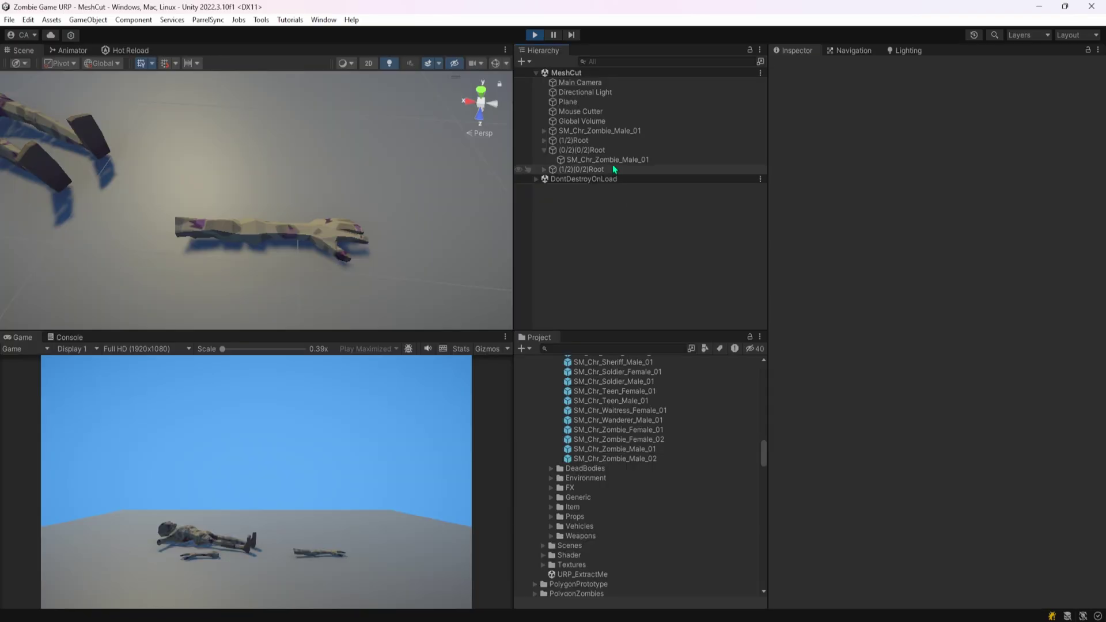
pyautogui.click(611, 160)
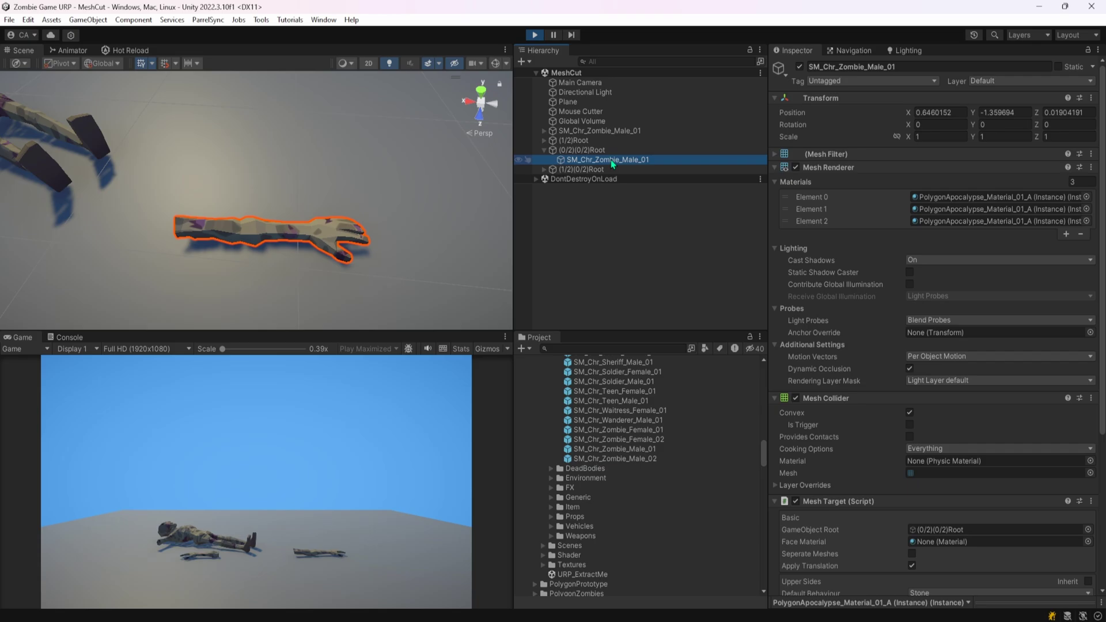
pyautogui.click(295, 115)
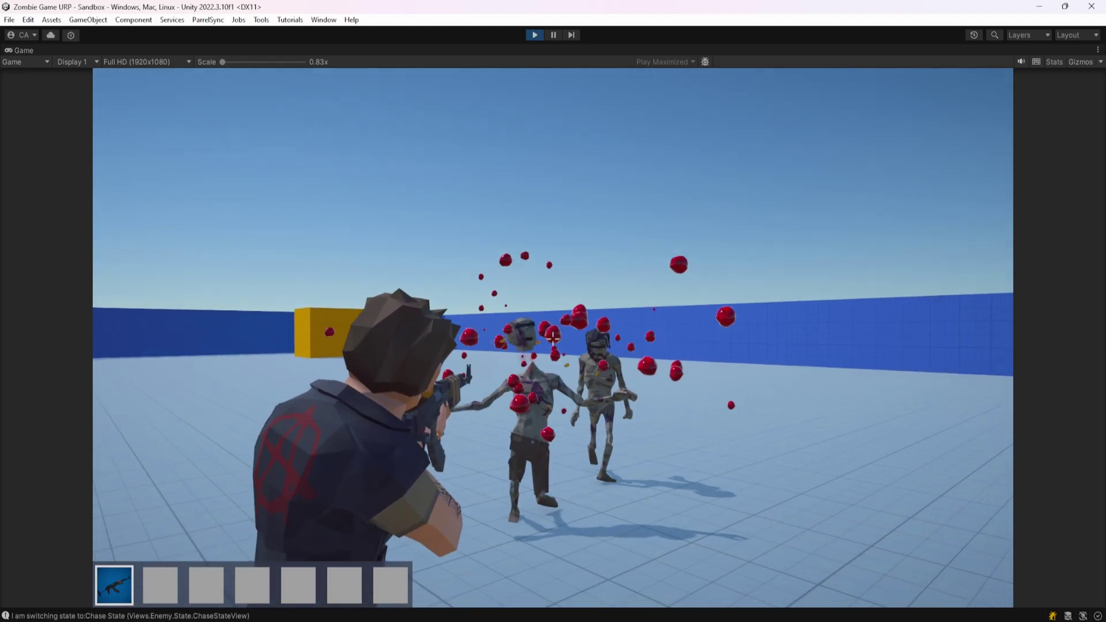
# Run the player toward the ramp and back as zombies approach in the running scene.
pyautogui.press('w')
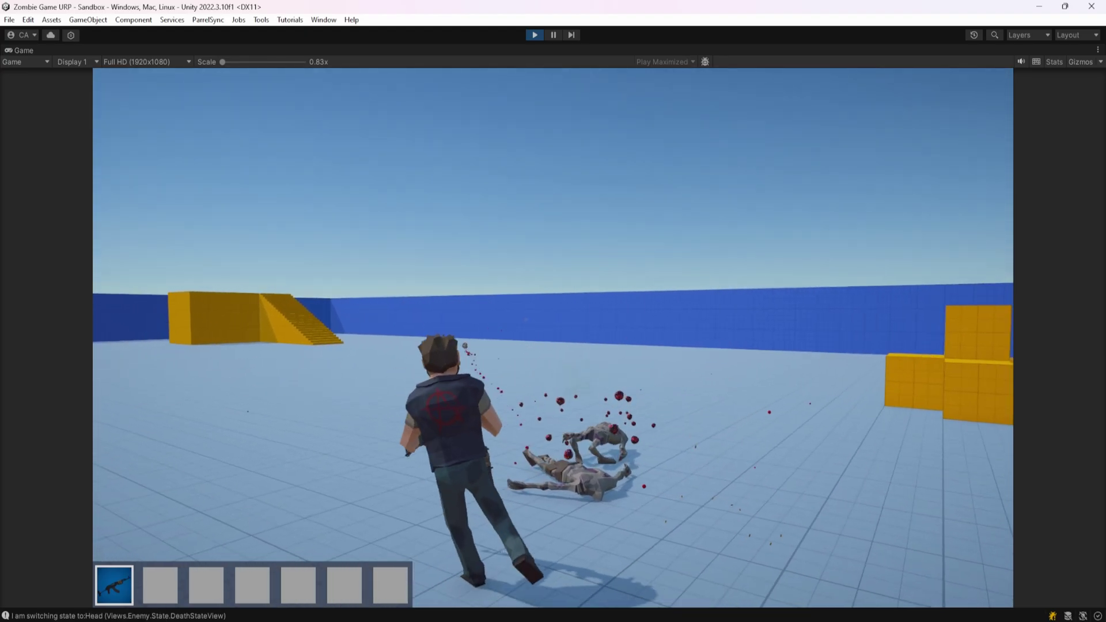
pyautogui.press('w')
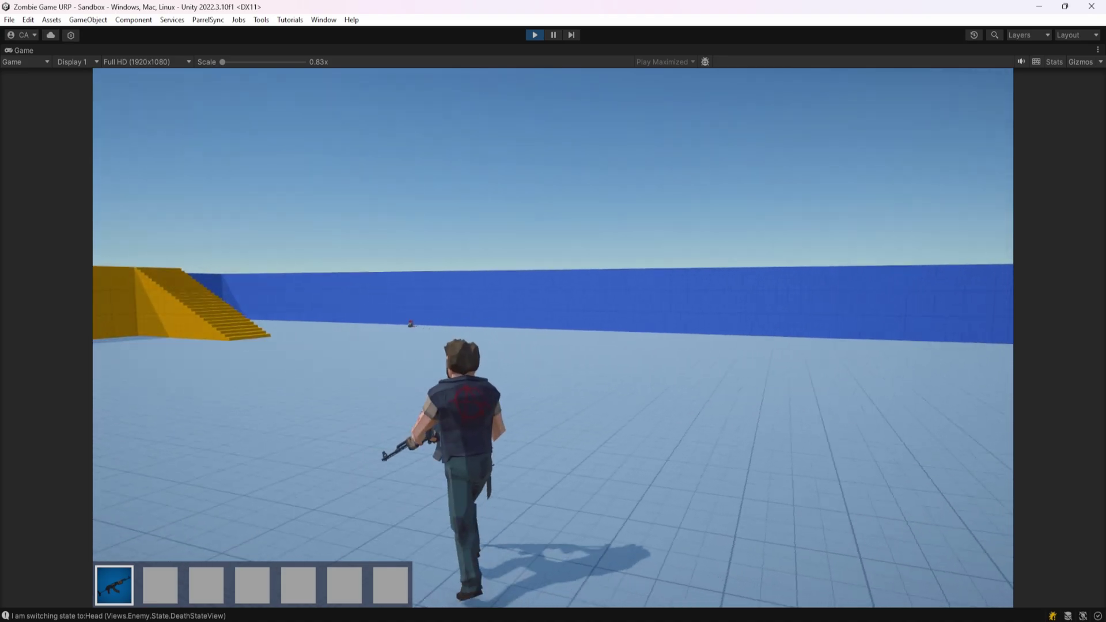
pyautogui.press('w')
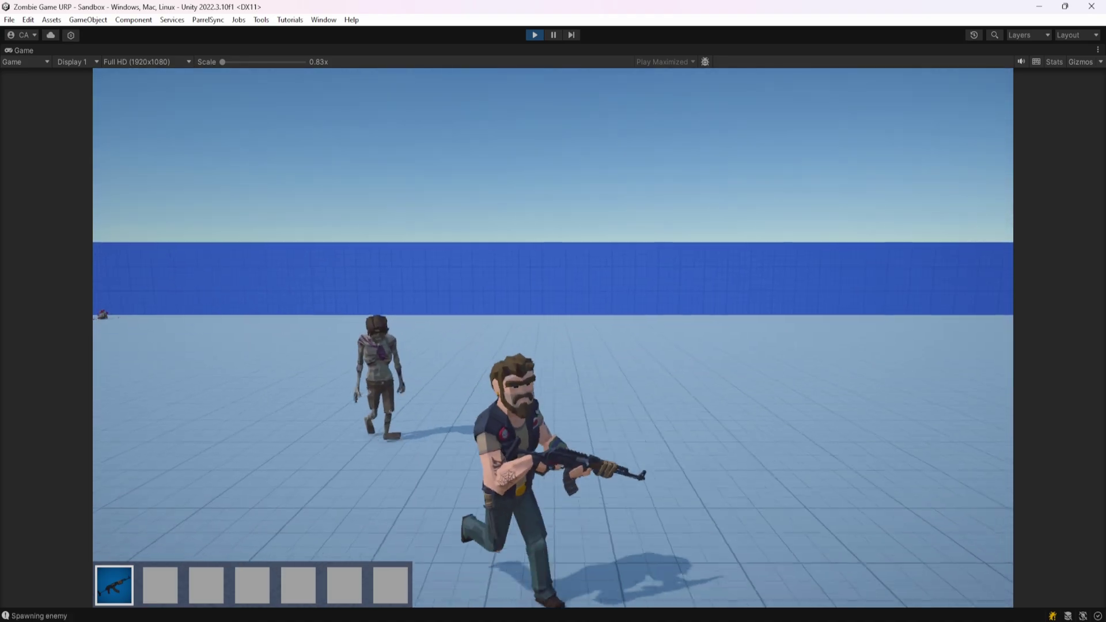
pyautogui.press('s')
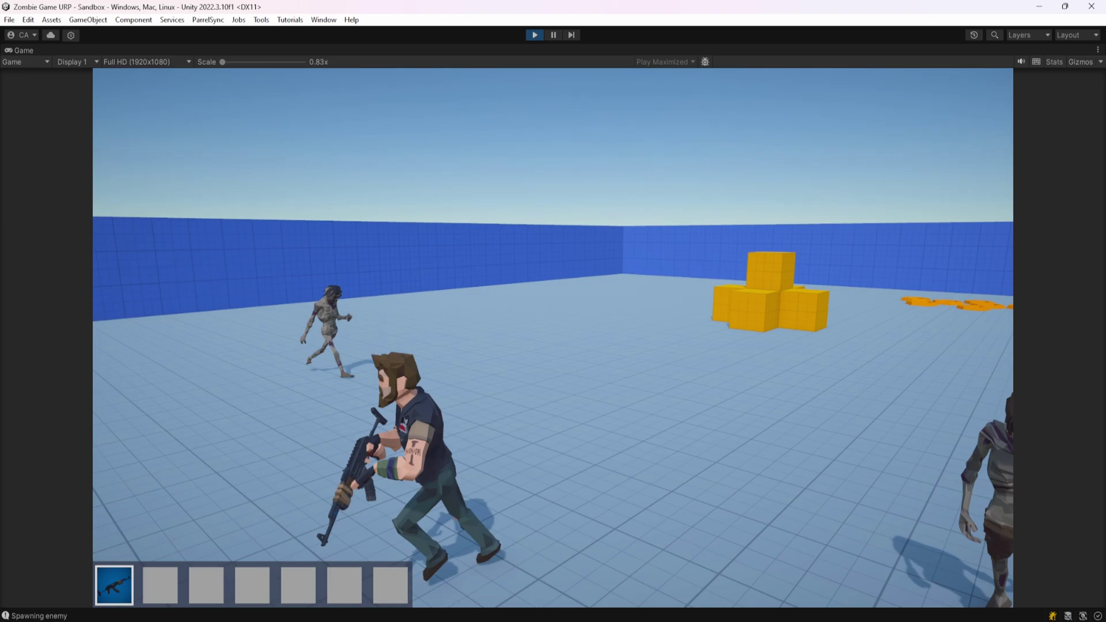
pyautogui.press('s')
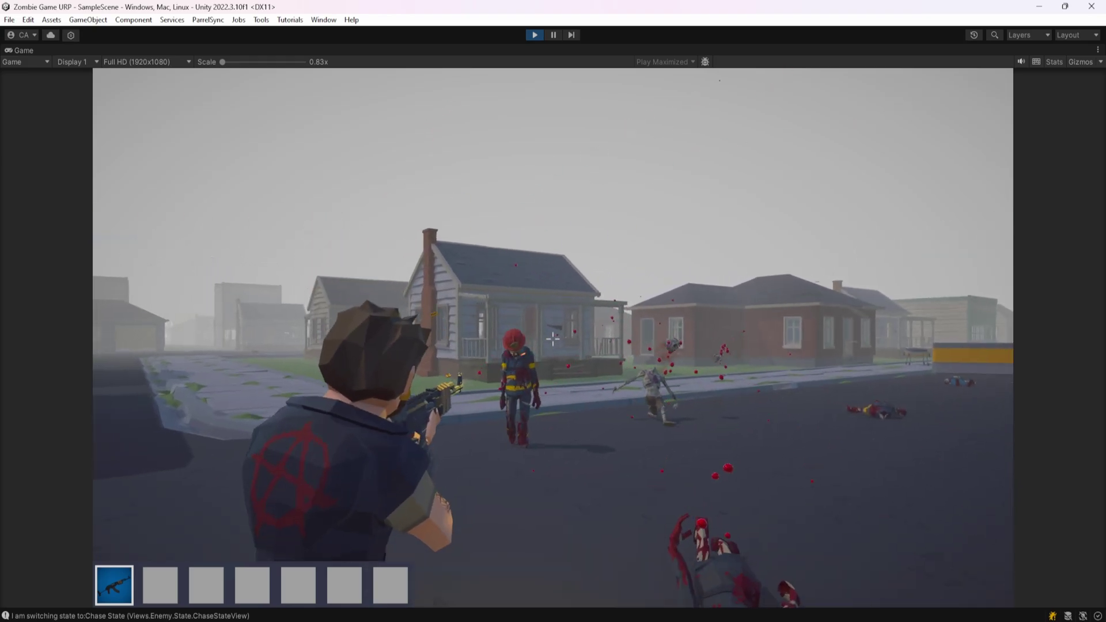
# Fire the rifle repeatedly at the zombies in the street until they fall in blood.
pyautogui.click(553, 339)
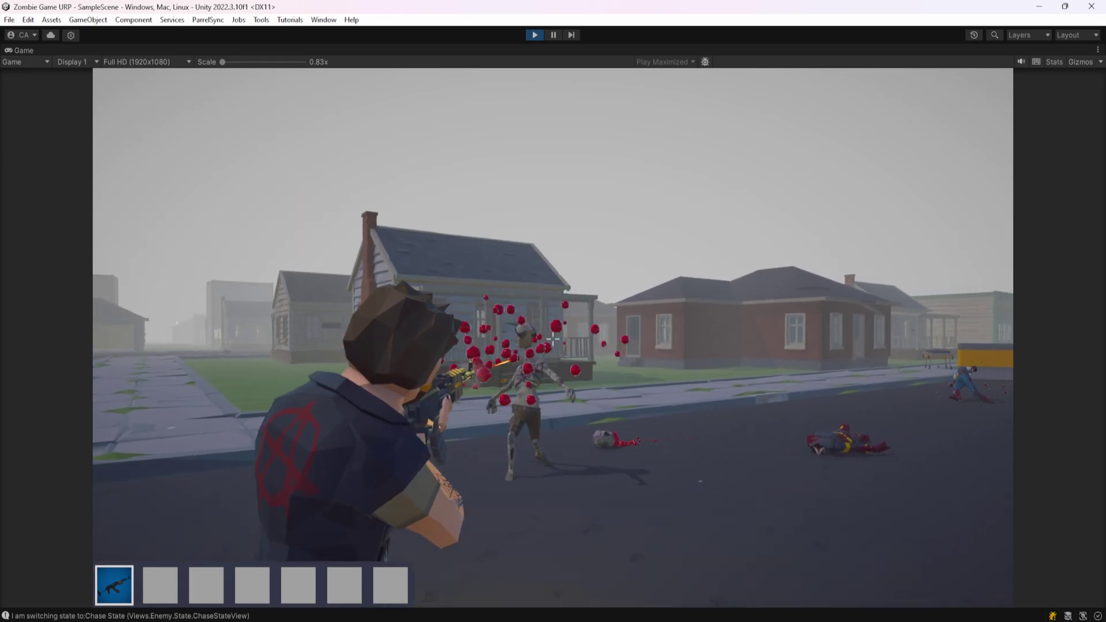
pyautogui.click(553, 339)
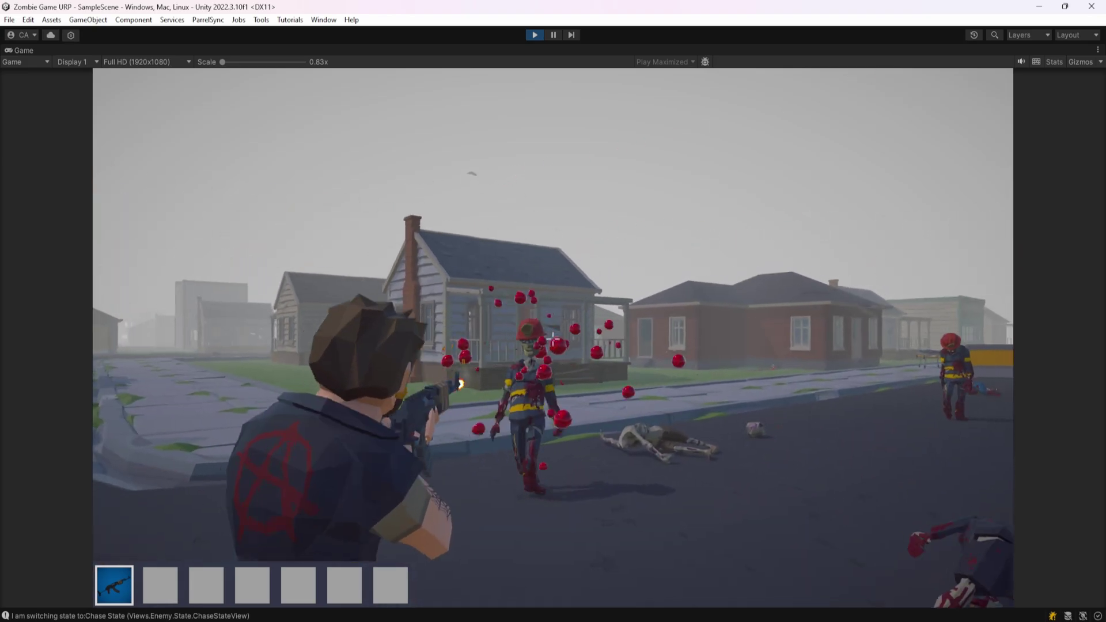
pyautogui.click(553, 339)
pyautogui.click(553, 339)
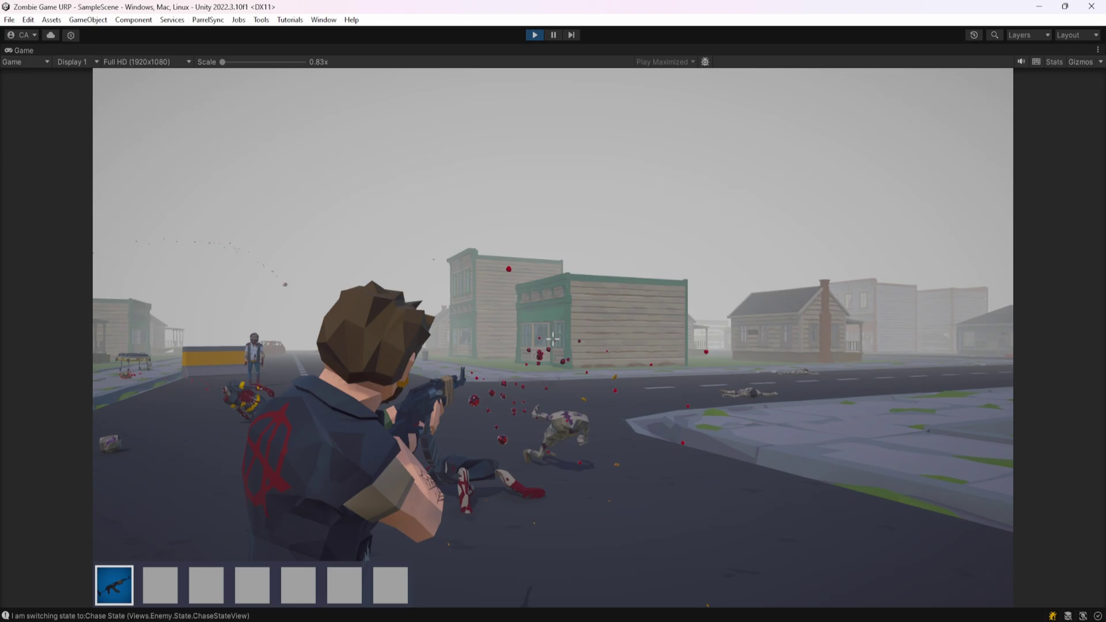